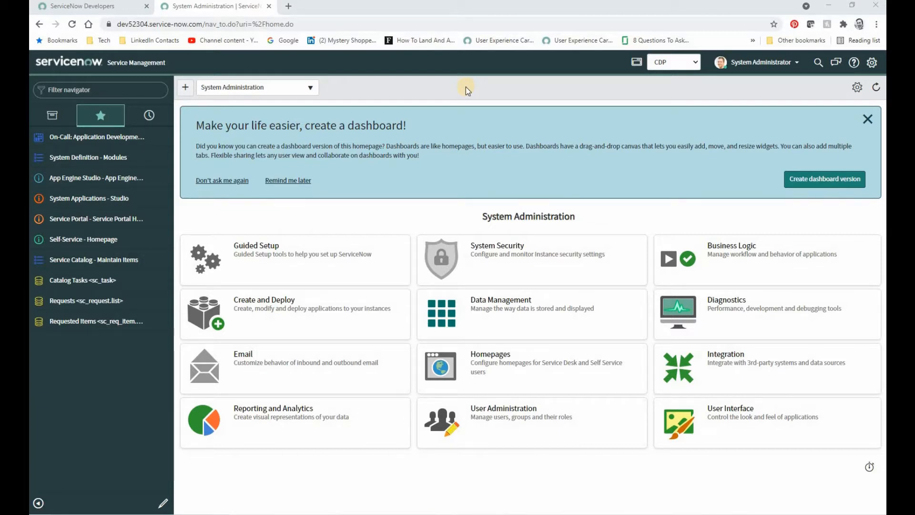
Open the Citizen Developer Project application in Studio and start a new Service Catalog catalog item.
{"action": "left_click", "coordinate": [94, 200]}
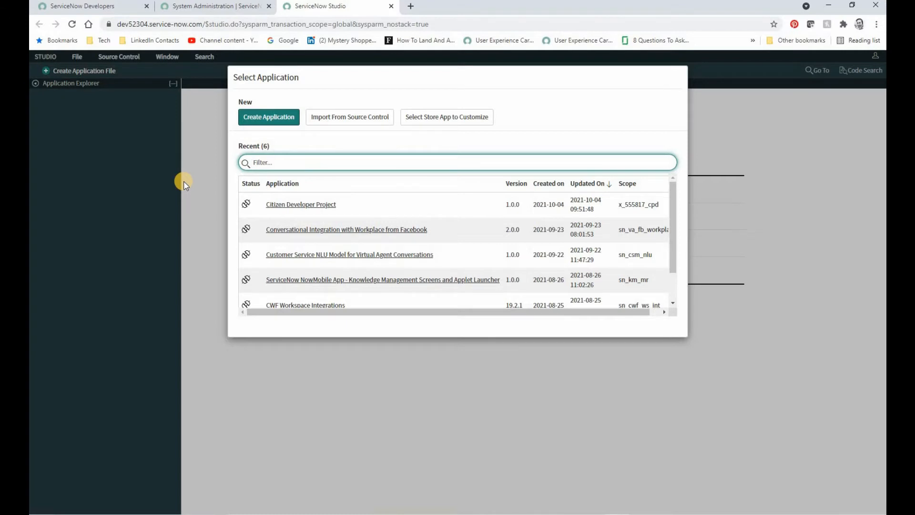
{"action": "left_click", "coordinate": [301, 207]}
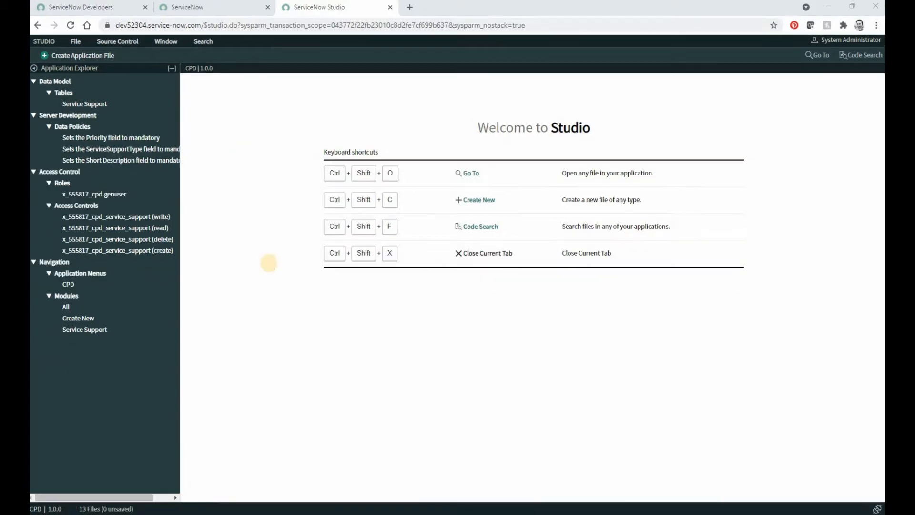
{"action": "left_click", "coordinate": [72, 56]}
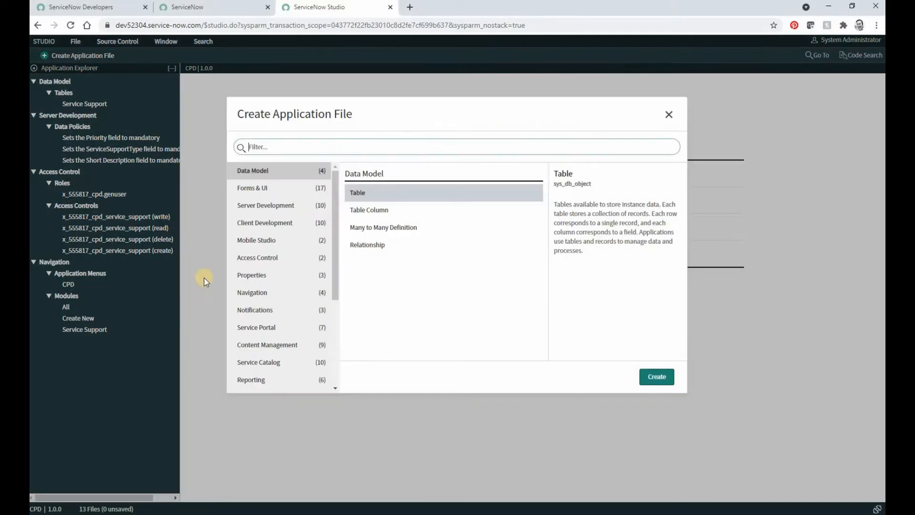
{"action": "left_click", "coordinate": [265, 363]}
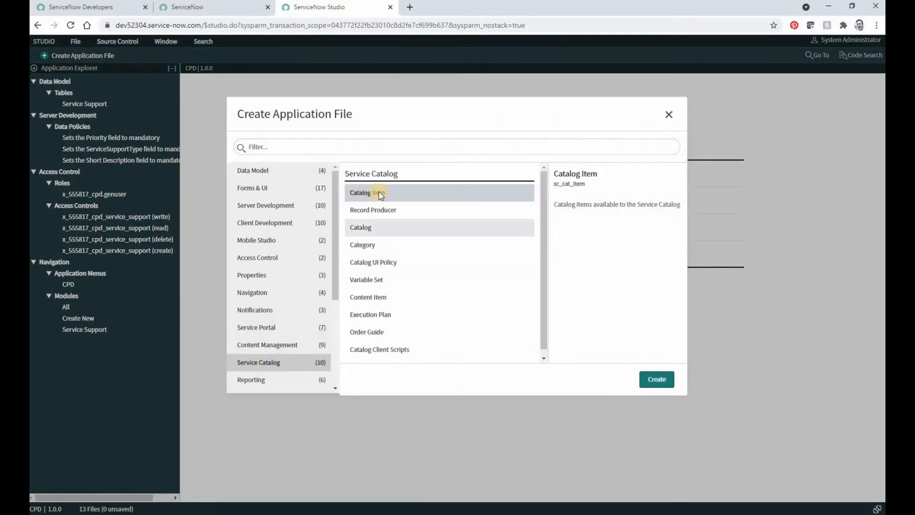
{"action": "left_click", "coordinate": [655, 380]}
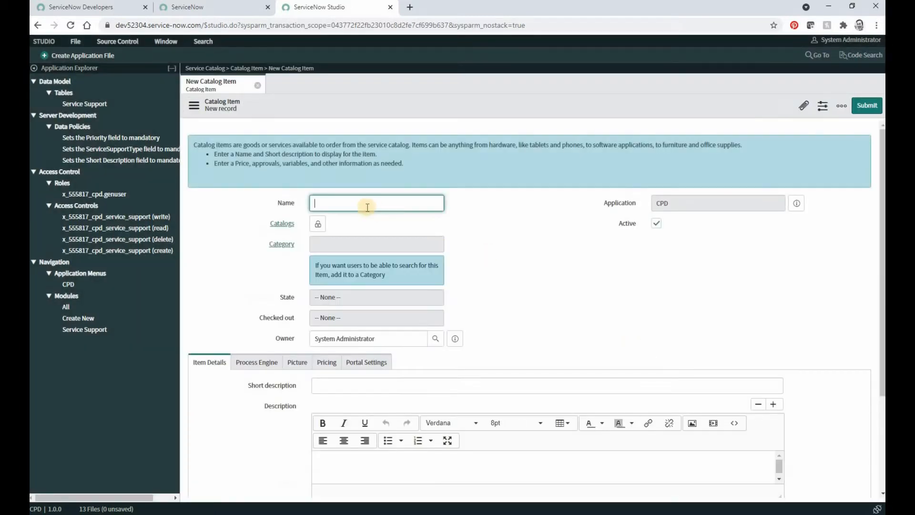
Name the catalog item "Service Support Request" and assign it to the Service Catalog.
{"action": "left_click", "coordinate": [363, 203]}
{"action": "type", "text": "Service Support Request"}
{"action": "left_click", "coordinate": [318, 224]}
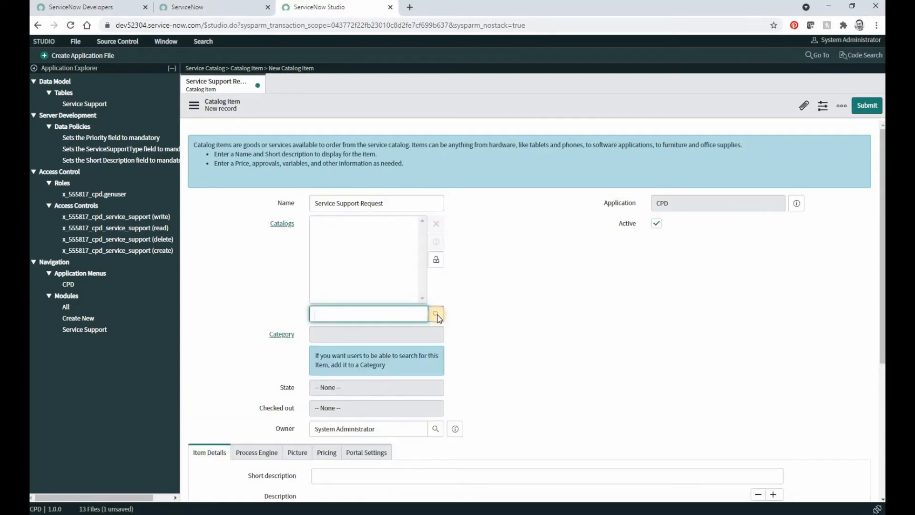
{"action": "left_click", "coordinate": [435, 314]}
{"action": "left_click", "coordinate": [324, 294]}
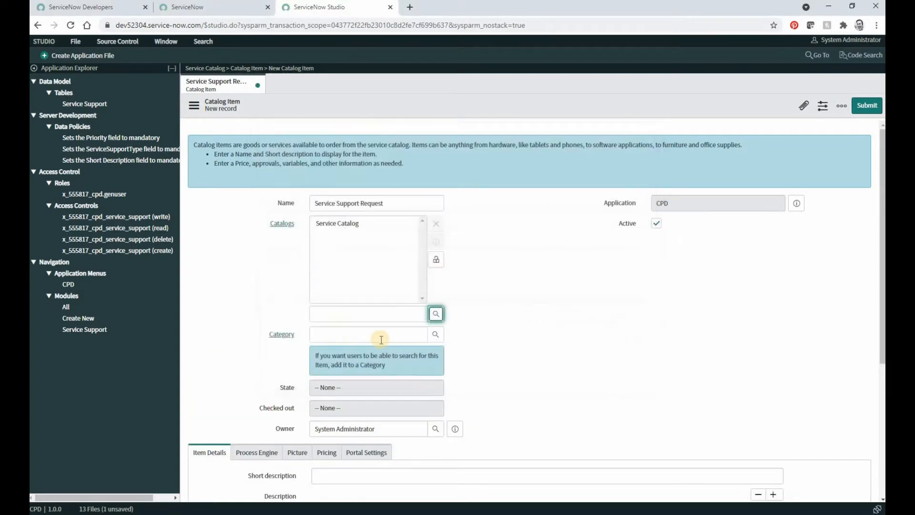
Set the catalog item's category to "Can We Help You?" and submit the record.
{"action": "left_click", "coordinate": [435, 334]}
{"action": "scroll", "coordinate": [416, 321], "scroll_direction": "down", "scroll_amount": 5}
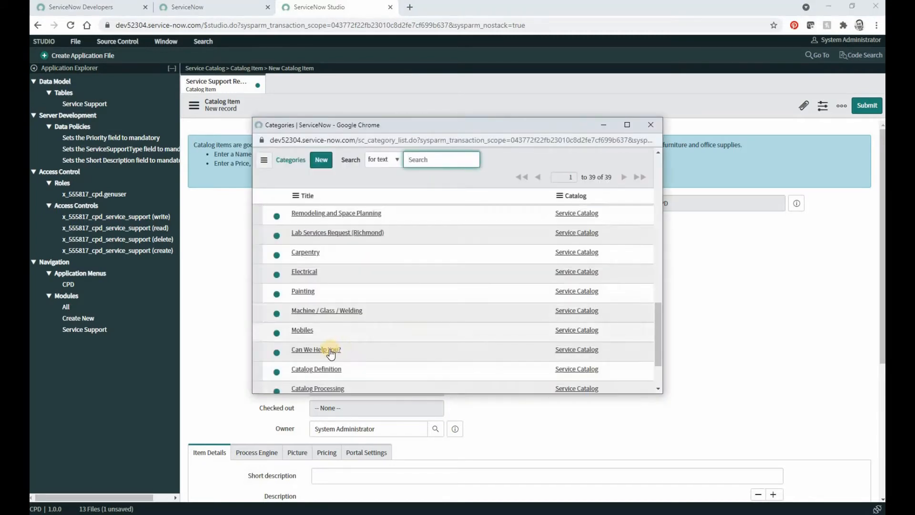
{"action": "left_click", "coordinate": [326, 349]}
{"action": "scroll", "coordinate": [495, 353], "scroll_direction": "down", "scroll_amount": 1}
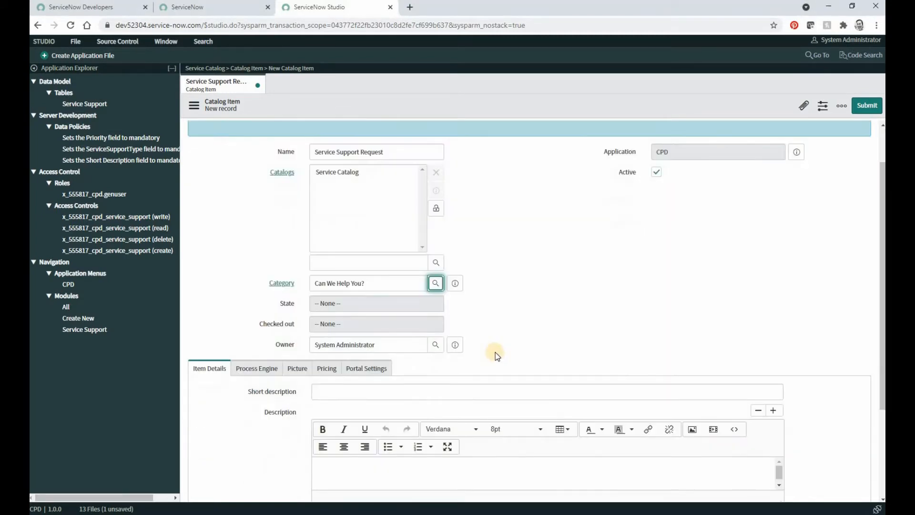
{"action": "scroll", "coordinate": [496, 353], "scroll_direction": "down", "scroll_amount": 3}
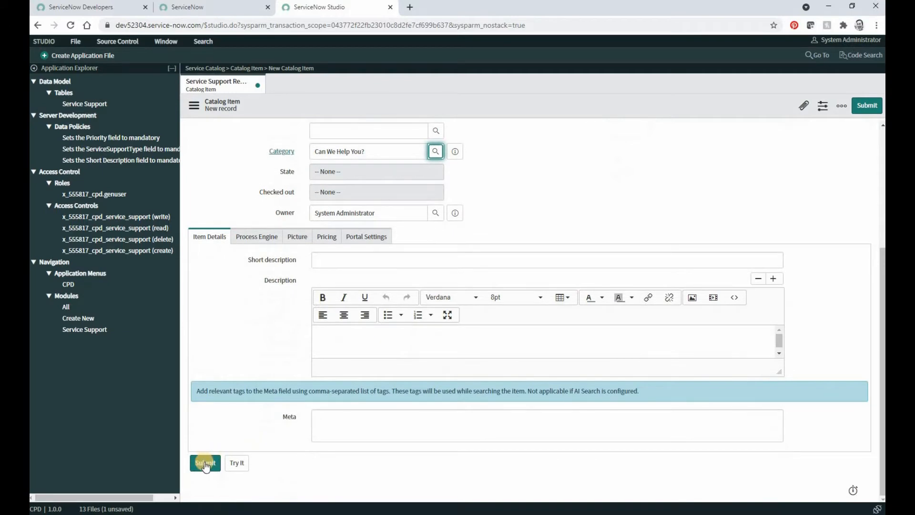
{"action": "left_click", "coordinate": [204, 463]}
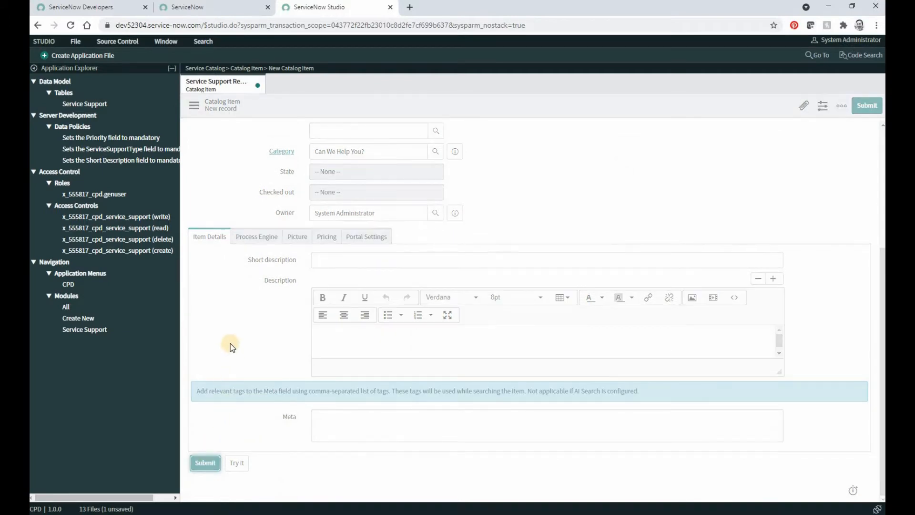
Start a new variable for the Service Support Request item and set its type to Reference.
{"action": "scroll", "coordinate": [274, 374], "scroll_direction": "down", "scroll_amount": 5}
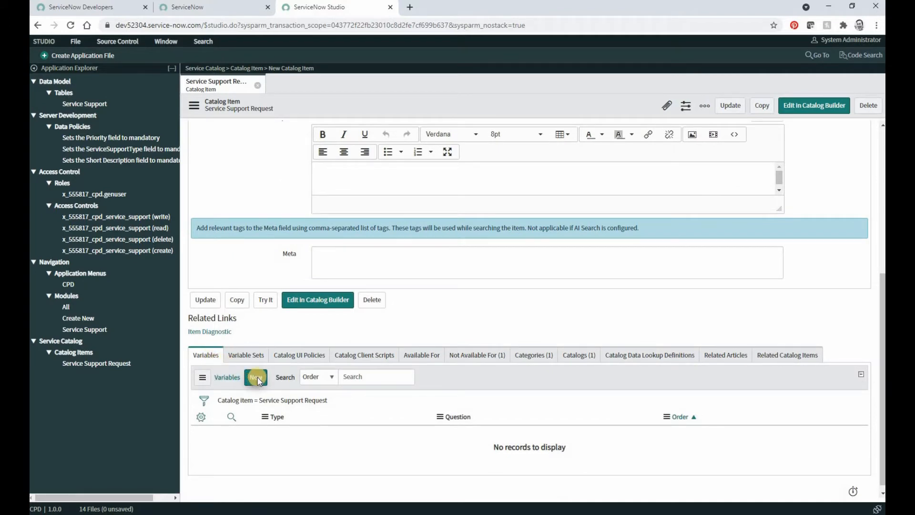
{"action": "left_click", "coordinate": [256, 377]}
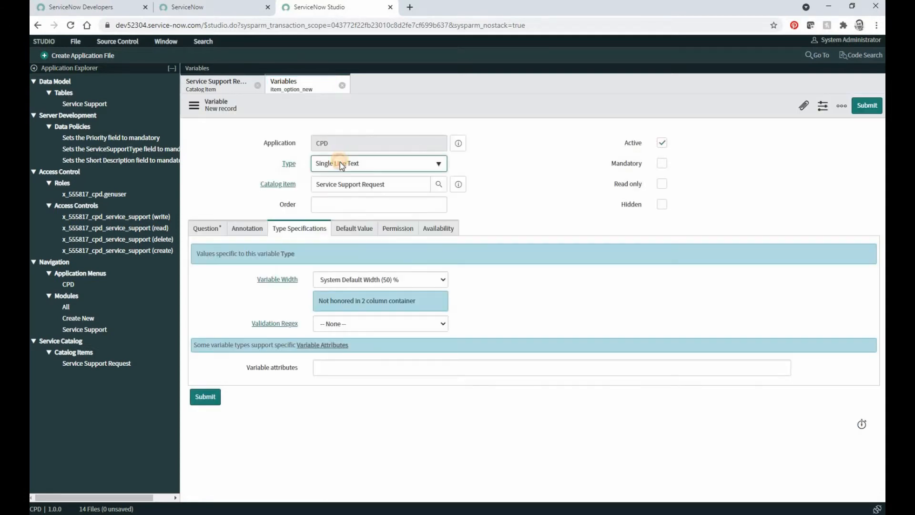
{"action": "left_click", "coordinate": [340, 162]}
{"action": "left_click", "coordinate": [341, 240]}
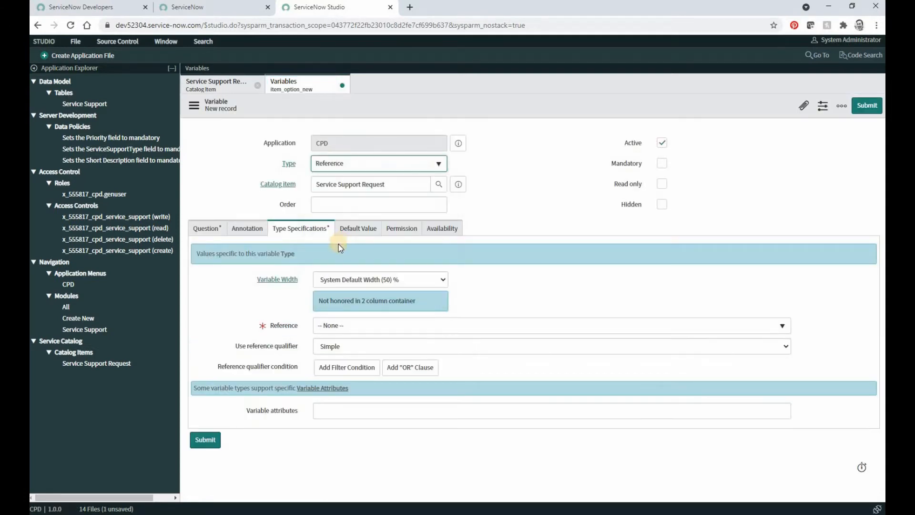
Enter "Requested On Behalf" as the Reference variable's question.
{"action": "left_click", "coordinate": [205, 230]}
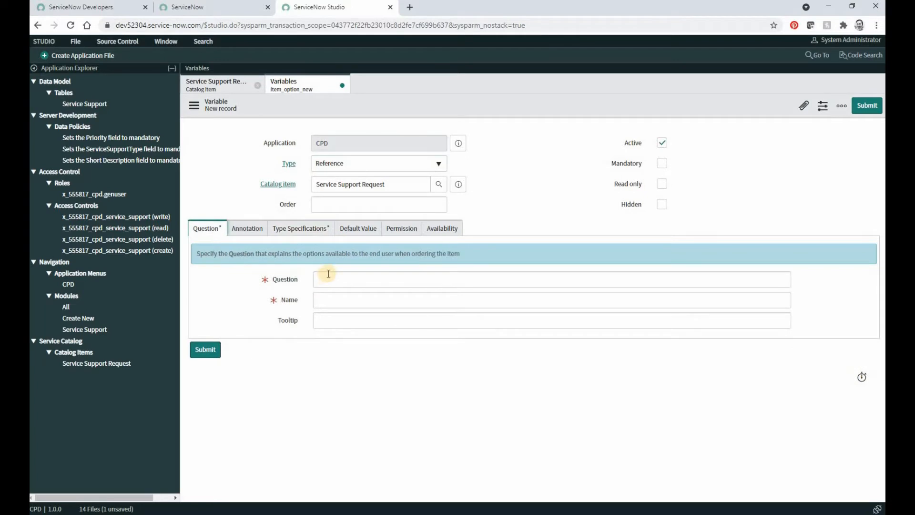
{"action": "left_click", "coordinate": [329, 274]}
{"action": "type", "text": "Reques"}
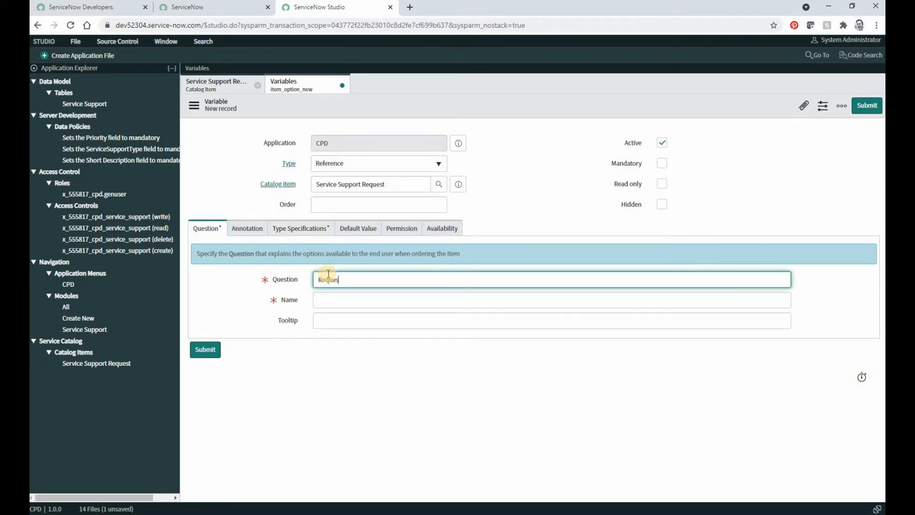
{"action": "type", "text": "ted On Behalf"}
Point the variable's reference to the User [sys_user] table, make it mandatory and submit it.
{"action": "left_click", "coordinate": [297, 229]}
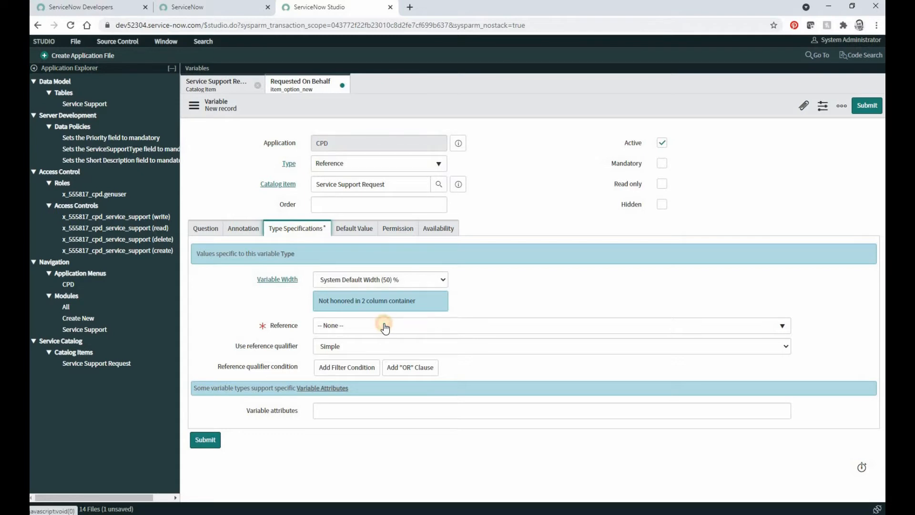
{"action": "left_click", "coordinate": [385, 328]}
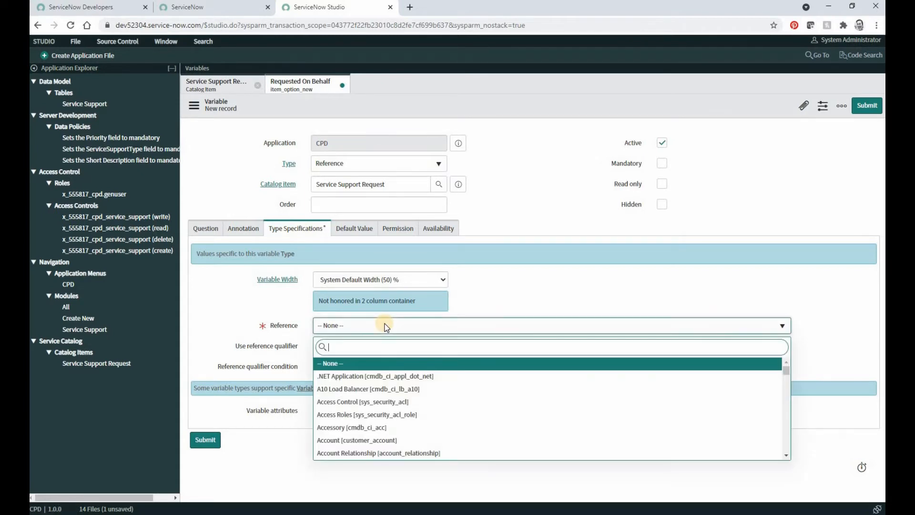
{"action": "type", "text": "sys_user"}
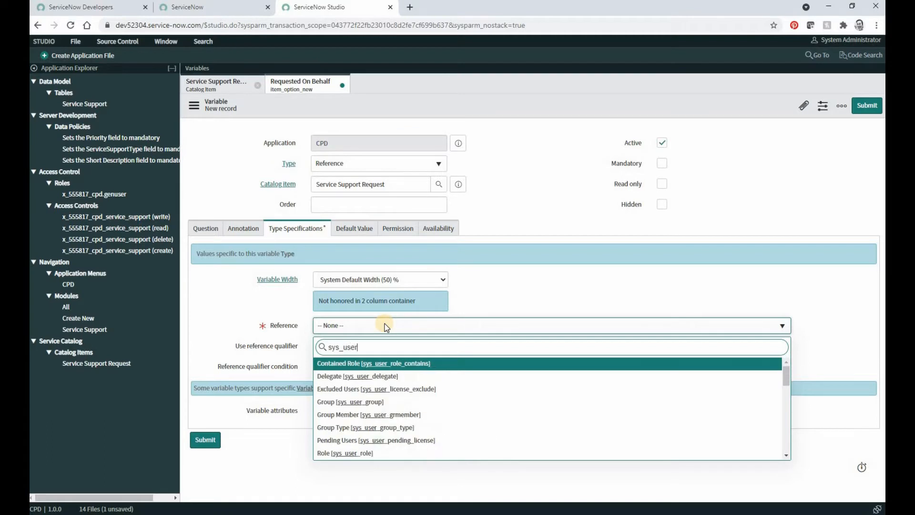
{"action": "scroll", "coordinate": [368, 414], "scroll_direction": "down", "scroll_amount": 5}
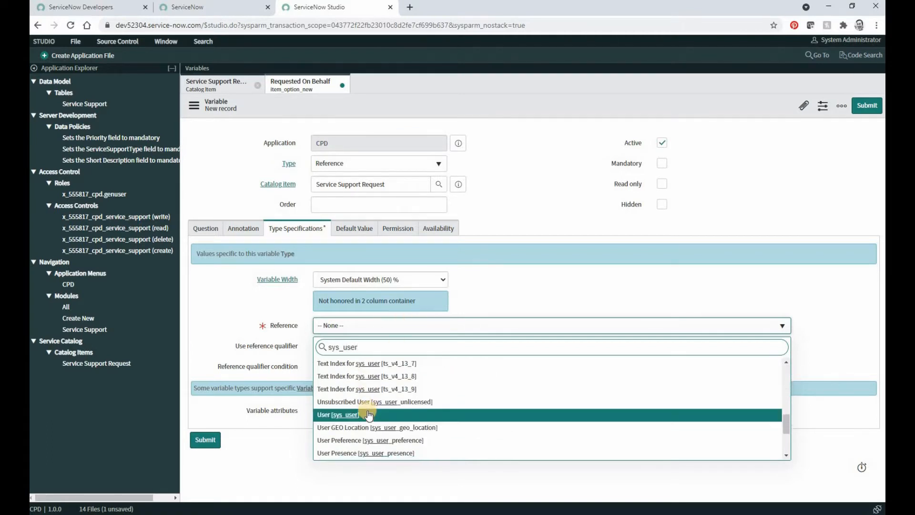
{"action": "left_click", "coordinate": [364, 412]}
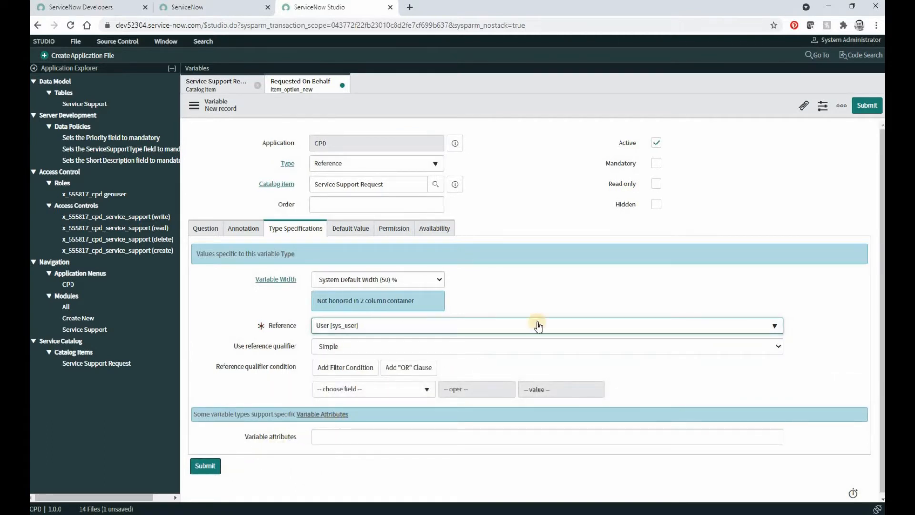
{"action": "left_click", "coordinate": [656, 163]}
{"action": "left_click", "coordinate": [206, 466]}
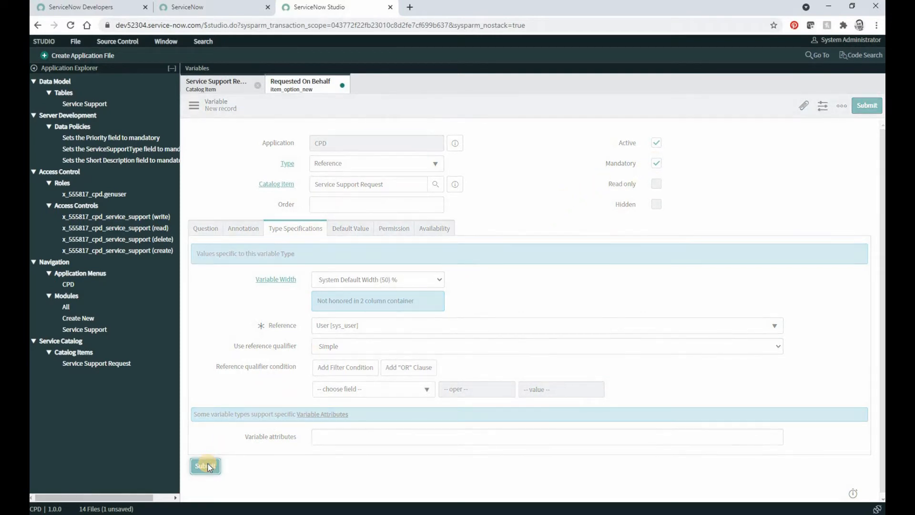
Start another variable for the catalog item with type Select Box and make it mandatory.
{"action": "left_click", "coordinate": [258, 376]}
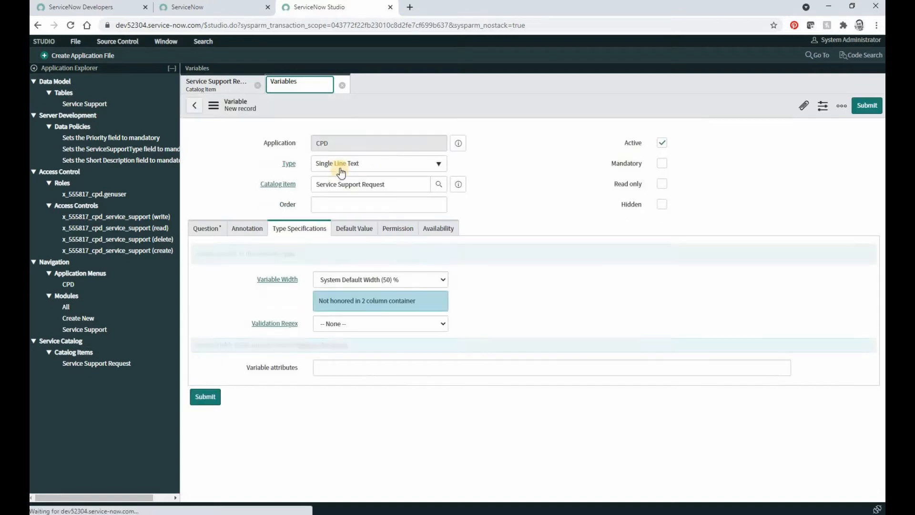
{"action": "left_click", "coordinate": [340, 167]}
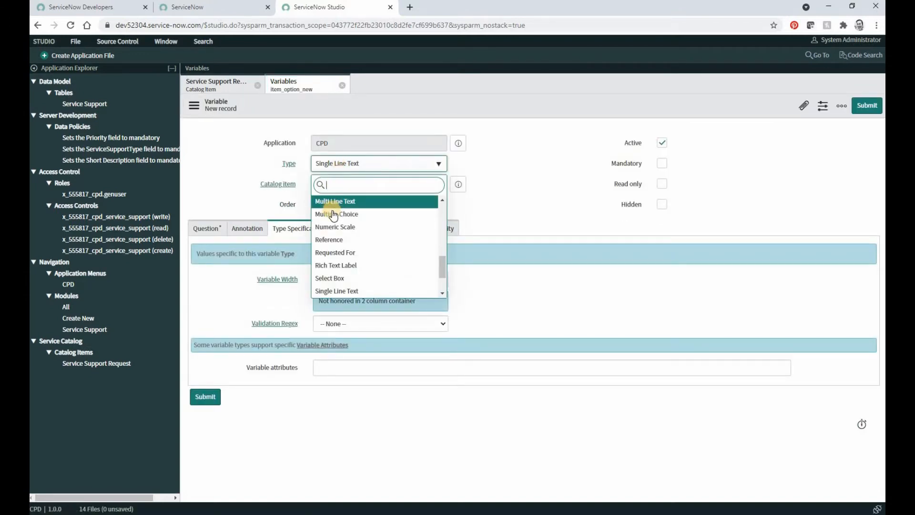
{"action": "left_click", "coordinate": [332, 280]}
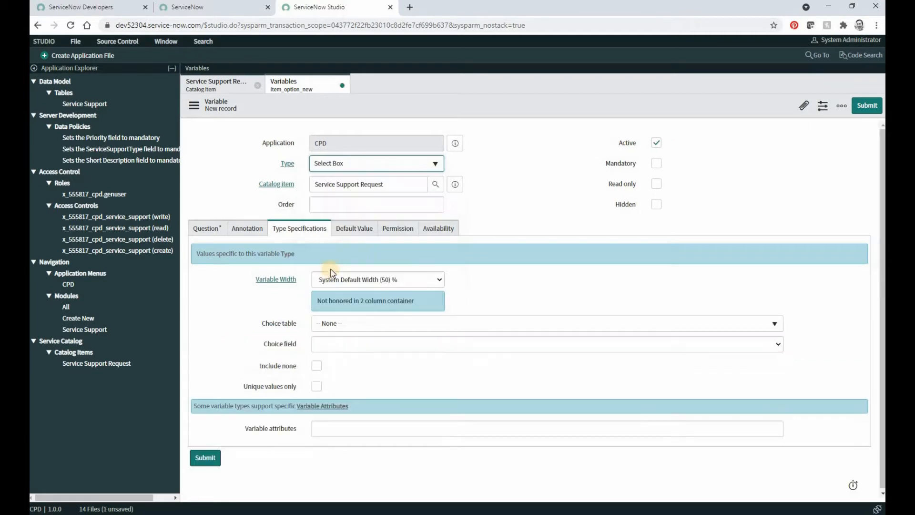
{"action": "left_click", "coordinate": [665, 166]}
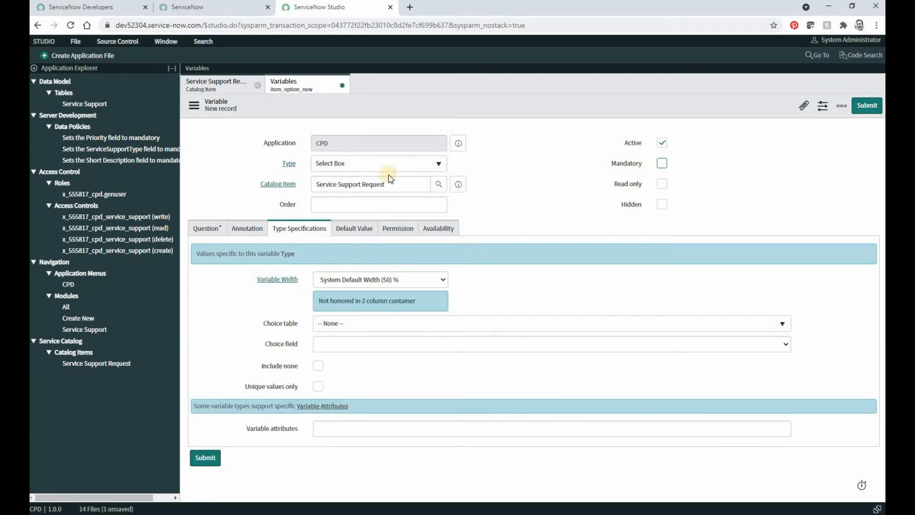
Enter "Service Support Type" as the Select Box variable's question and submit the variable.
{"action": "left_click", "coordinate": [215, 229]}
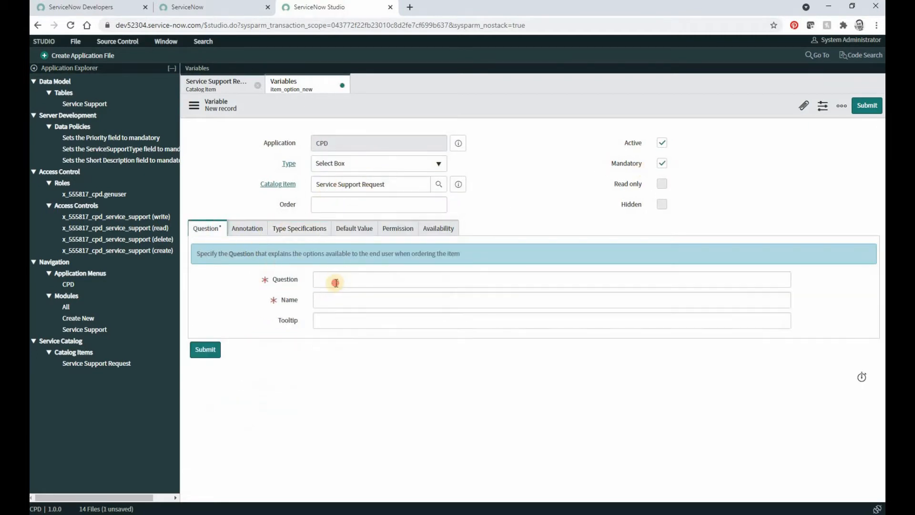
{"action": "left_click", "coordinate": [333, 280]}
{"action": "type", "text": "Servi"}
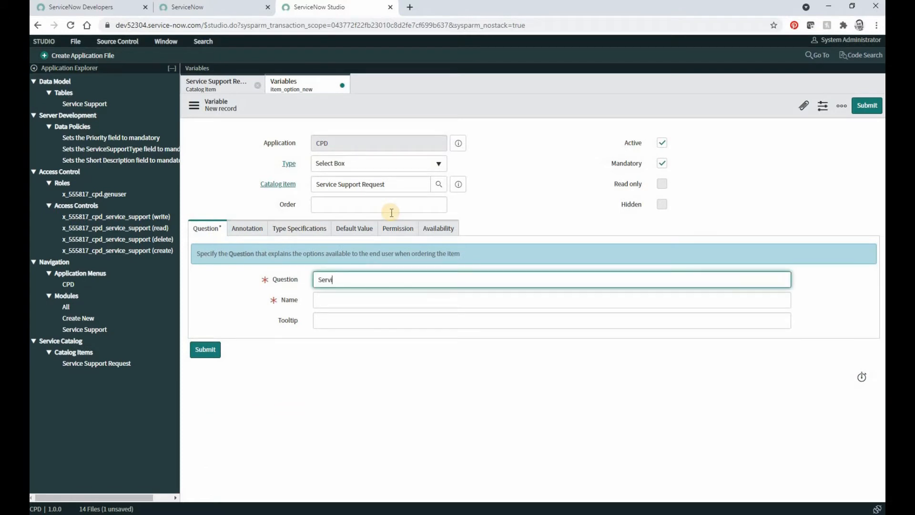
{"action": "type", "text": "ce Support Type"}
{"action": "left_click", "coordinate": [243, 318]}
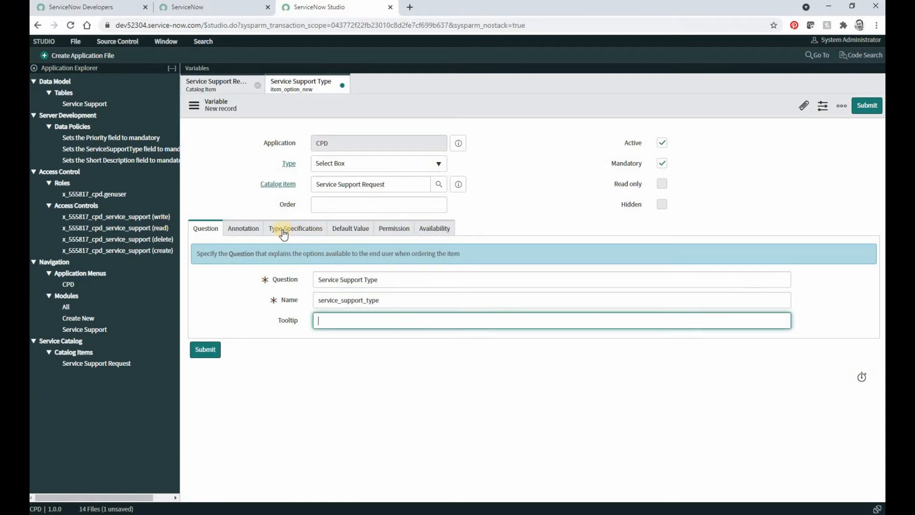
{"action": "left_click", "coordinate": [212, 350]}
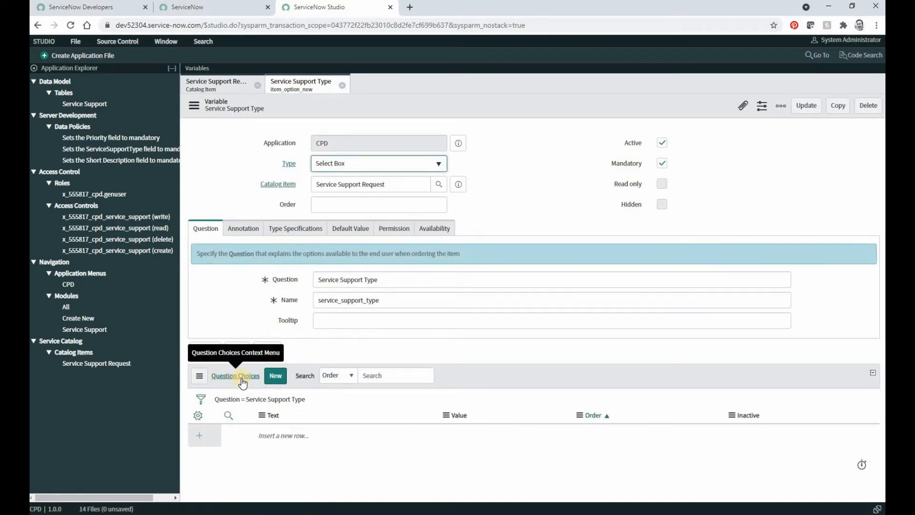
Add a question choice to Service Support Type with text and value "Data Architecture Consultation" and submit it.
{"action": "left_click", "coordinate": [277, 375]}
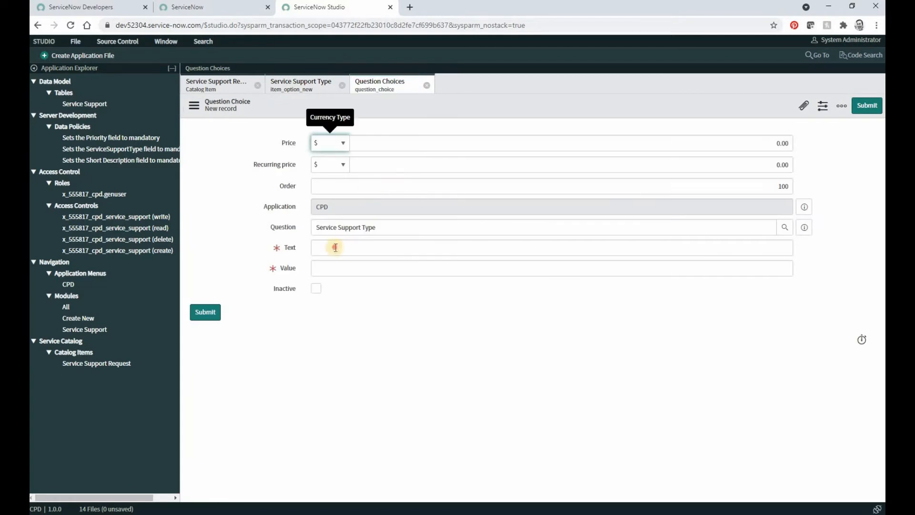
{"action": "type", "text": "Dat"}
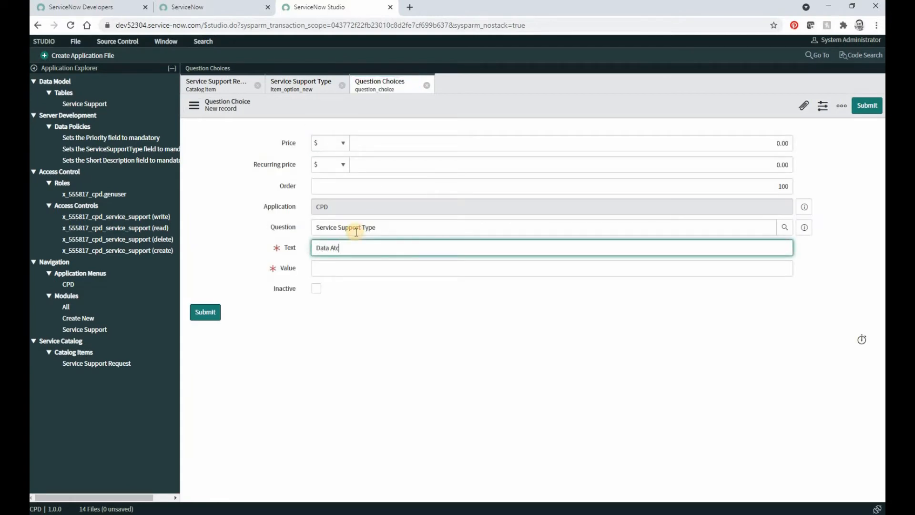
{"action": "type", "text": "a Architecture Consultation"}
{"action": "key", "text": "Tab"}
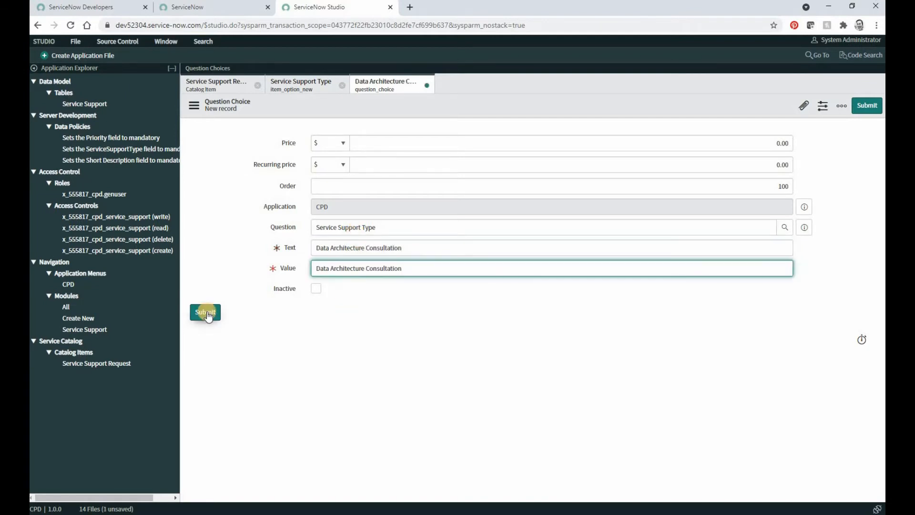
{"action": "left_click", "coordinate": [207, 314]}
Add a question choice to Service Support Type with text and value "One Time Data Load" and submit it.
{"action": "left_click", "coordinate": [282, 376]}
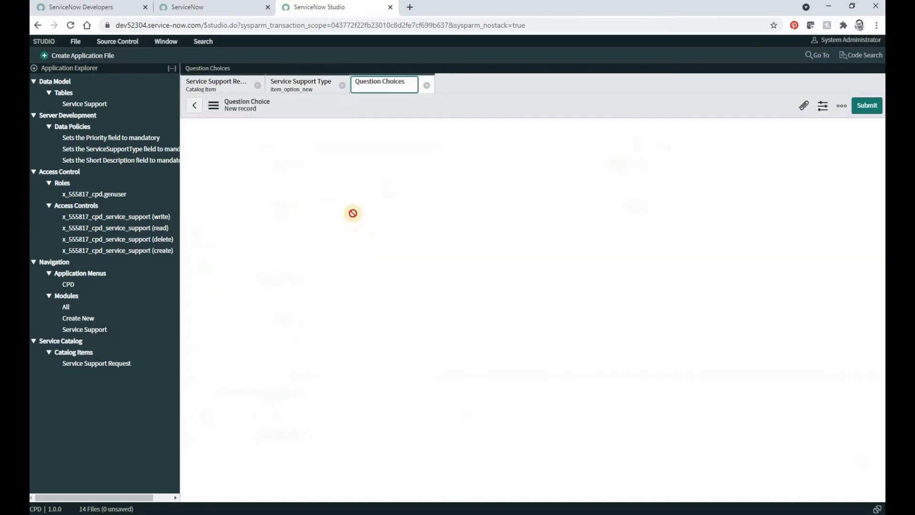
{"action": "left_click", "coordinate": [350, 242]}
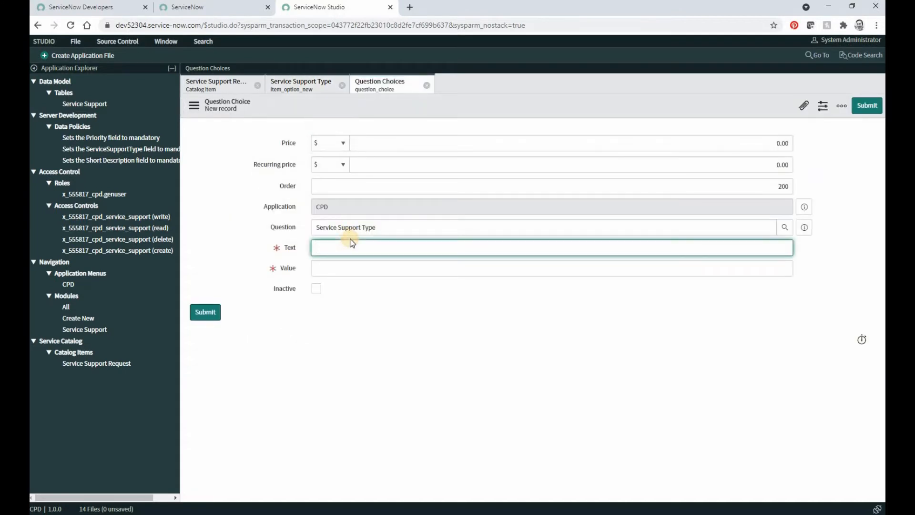
{"action": "type", "text": "One Data"}
{"action": "type", "text": "ime Da"}
{"action": "type", "text": "ta Load"}
{"action": "key", "text": "Tab"}
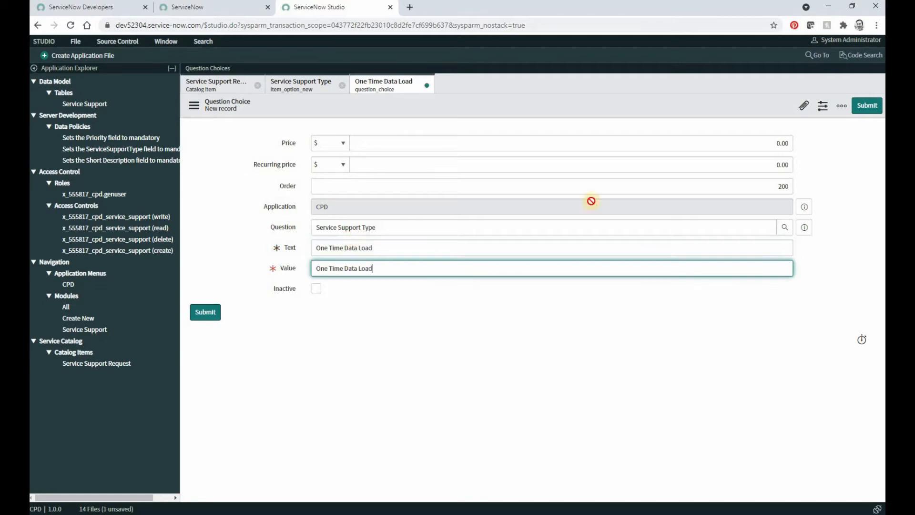
{"action": "left_click", "coordinate": [214, 313]}
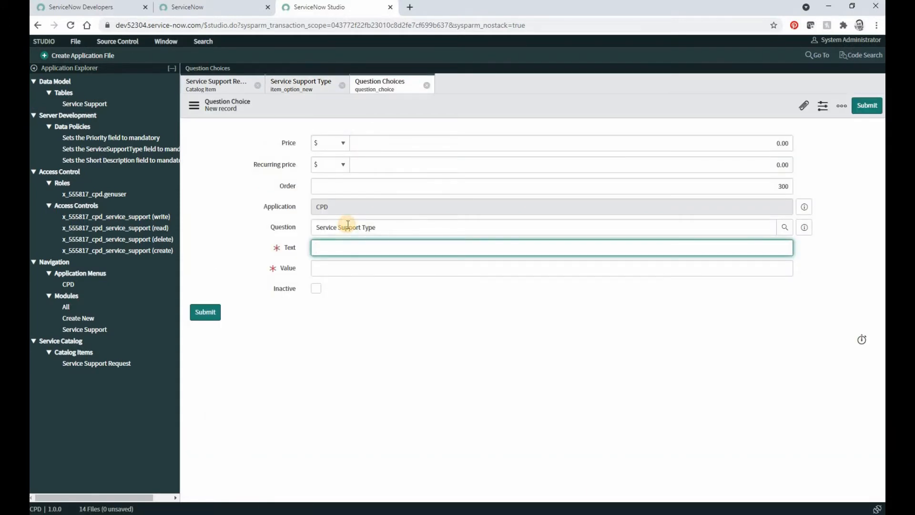
Add a question choice to Service Support Type with text and value "Form & Logic Development" and submit it.
{"action": "type", "text": "Form & Logic Development"}
{"action": "key", "text": "Tab"}
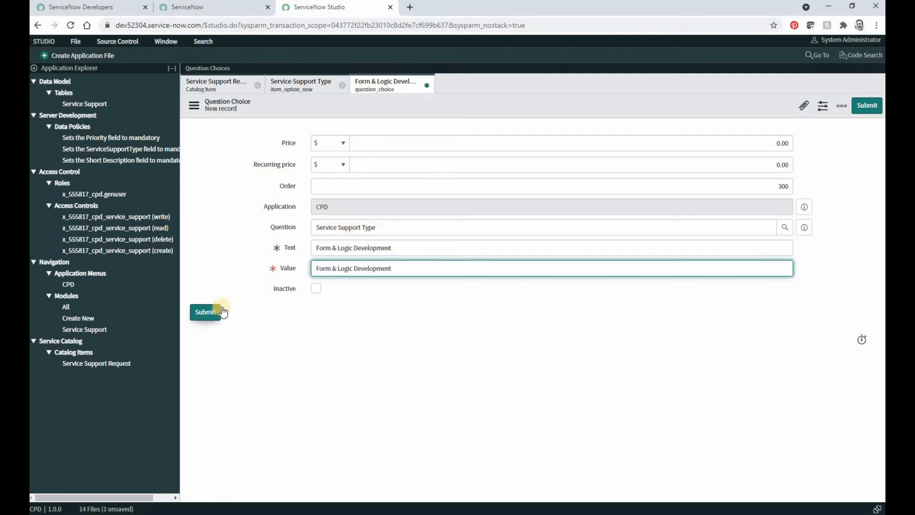
{"action": "left_click", "coordinate": [223, 312]}
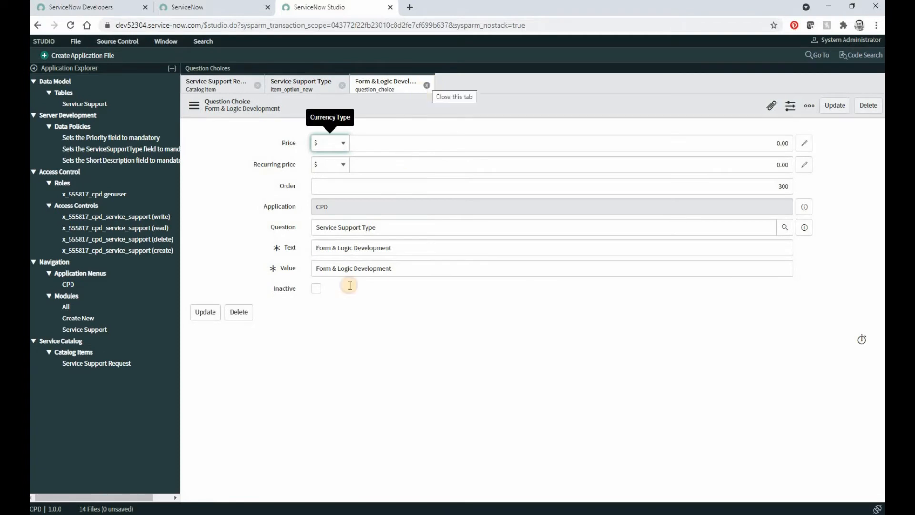
Add a question choice to Service Support Type with text and value "Data & System Integration", submit it and close the record.
{"action": "left_click", "coordinate": [281, 376]}
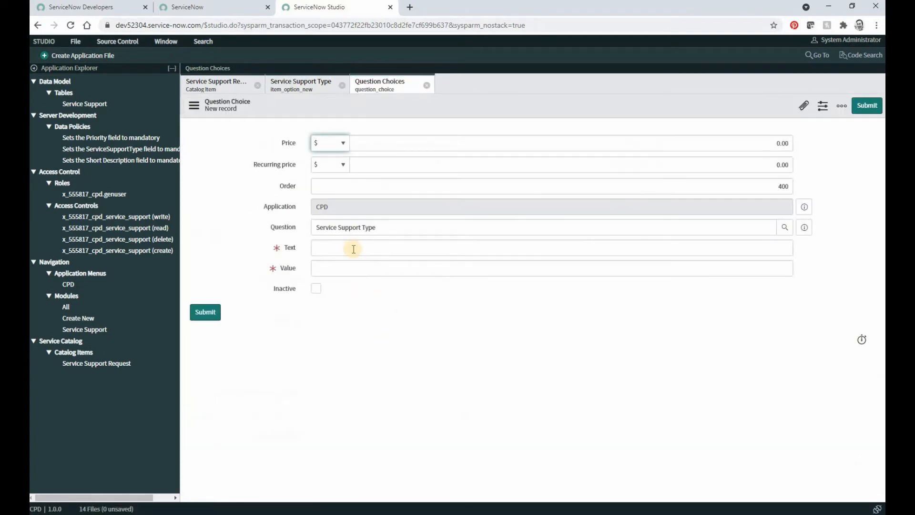
{"action": "left_click", "coordinate": [350, 248]}
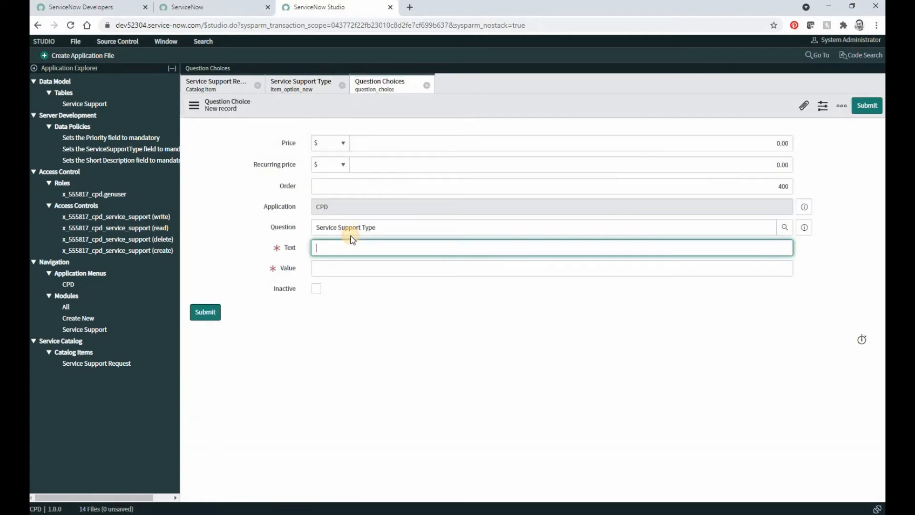
{"action": "type", "text": "Data & System Integration"}
{"action": "key", "text": "Tab"}
{"action": "left_click", "coordinate": [205, 312]}
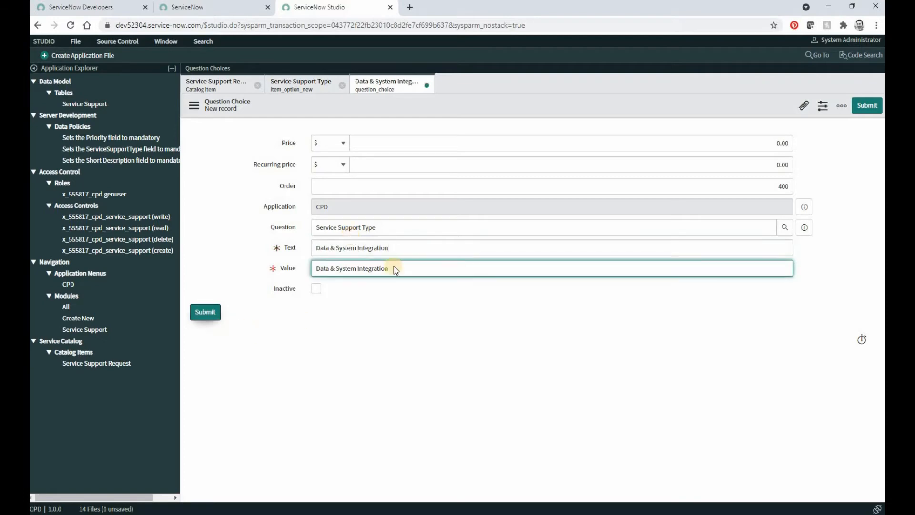
{"action": "left_click", "coordinate": [426, 87]}
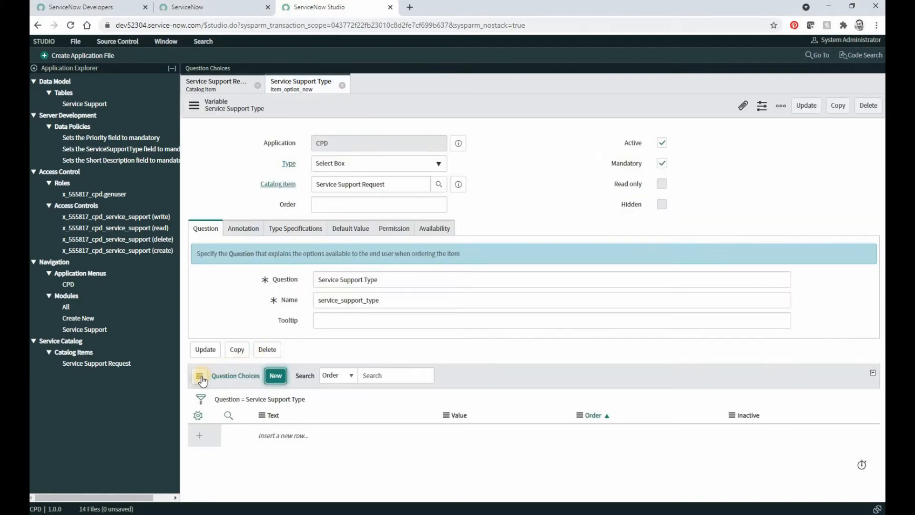
Refresh the Question Choices list of Service Support Type, then update and close the variable.
{"action": "left_click", "coordinate": [203, 377]}
{"action": "left_click", "coordinate": [209, 394]}
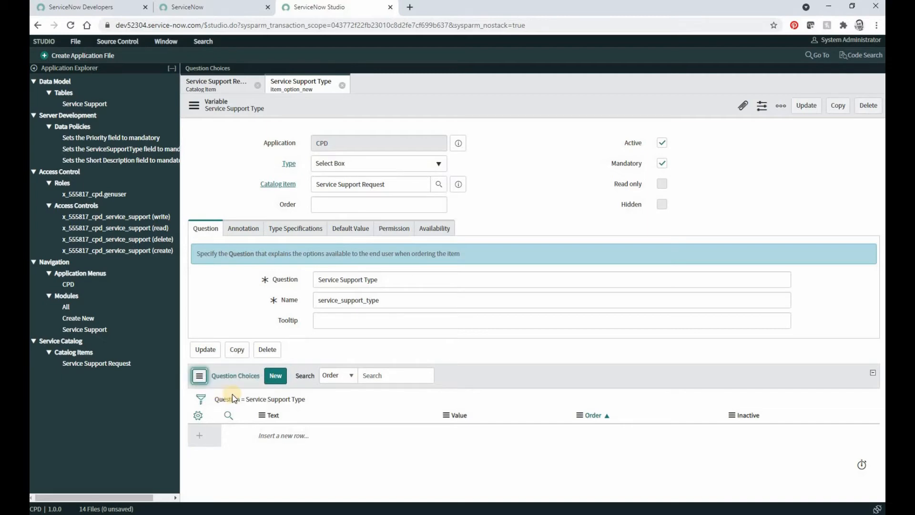
{"action": "scroll", "coordinate": [473, 422], "scroll_direction": "down", "scroll_amount": 2}
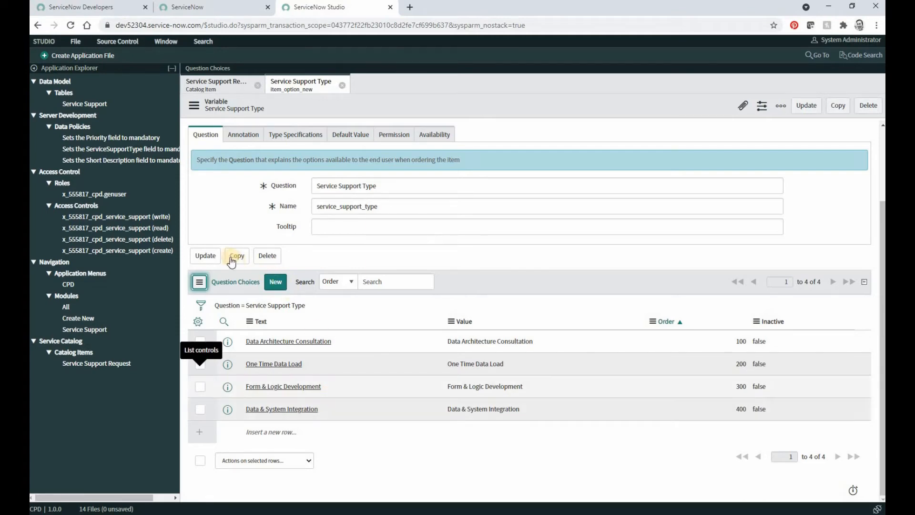
{"action": "left_click", "coordinate": [215, 255]}
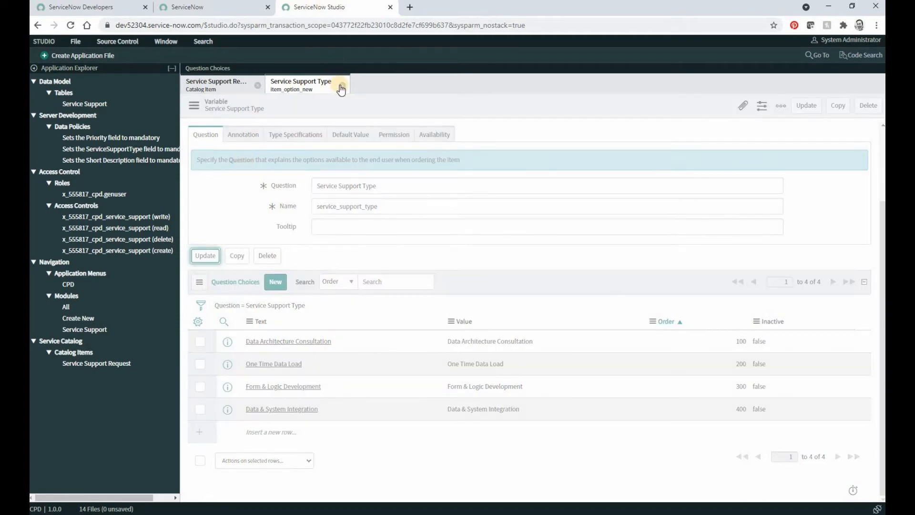
{"action": "left_click", "coordinate": [342, 85]}
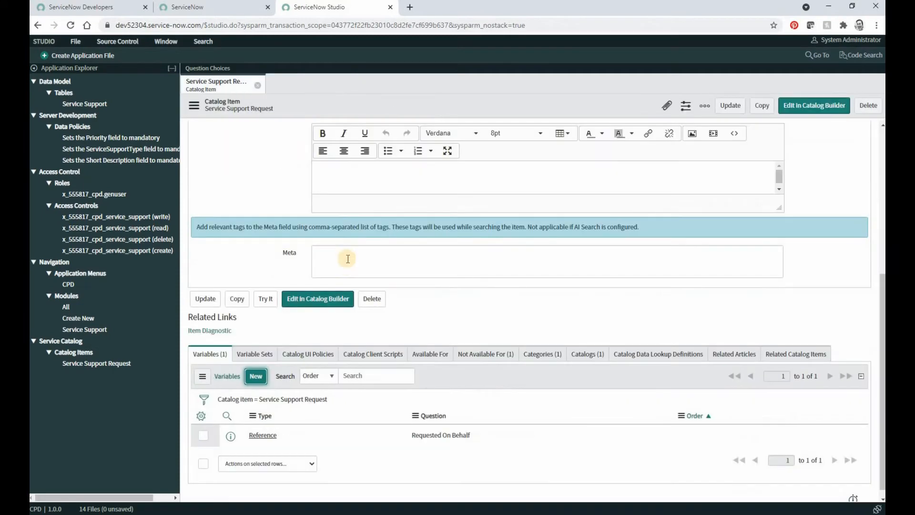
Refresh the catalog item's Variables list and start a mandatory variable of type Select Box.
{"action": "left_click", "coordinate": [202, 376]}
{"action": "left_click", "coordinate": [226, 393]}
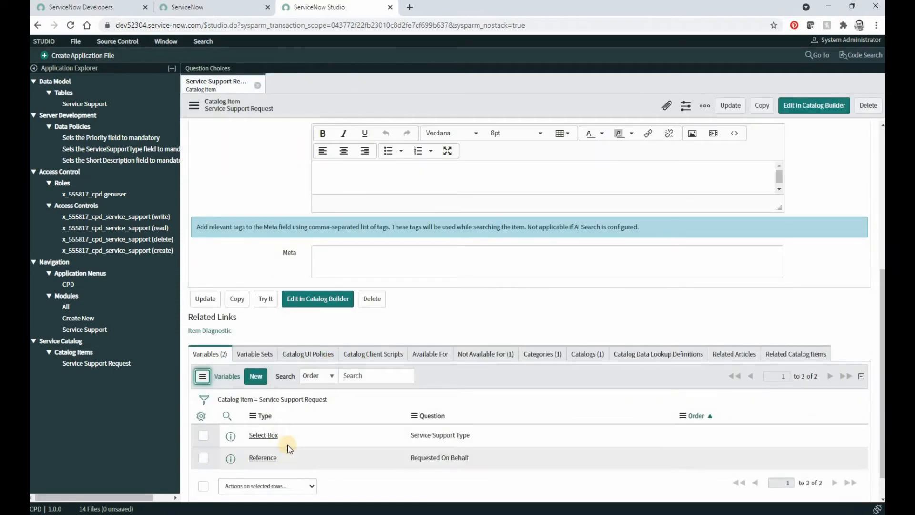
{"action": "left_click", "coordinate": [260, 376]}
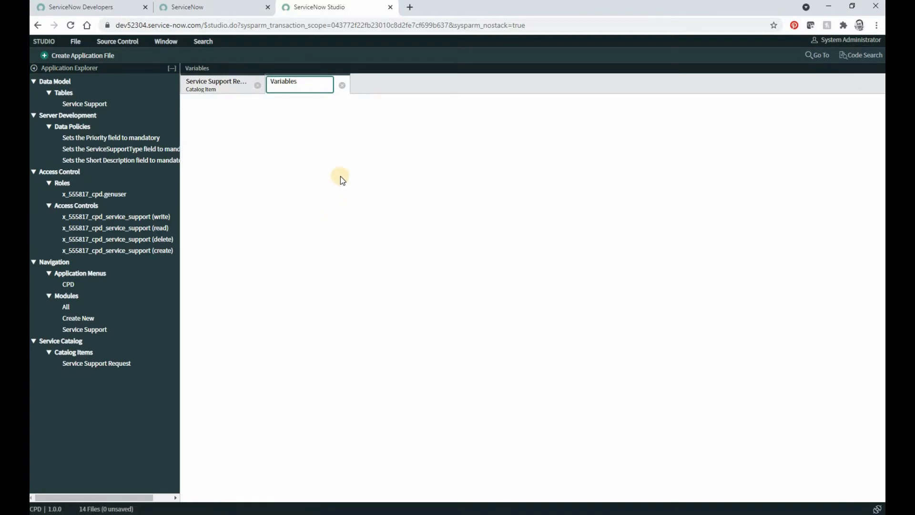
{"action": "left_click", "coordinate": [334, 163]}
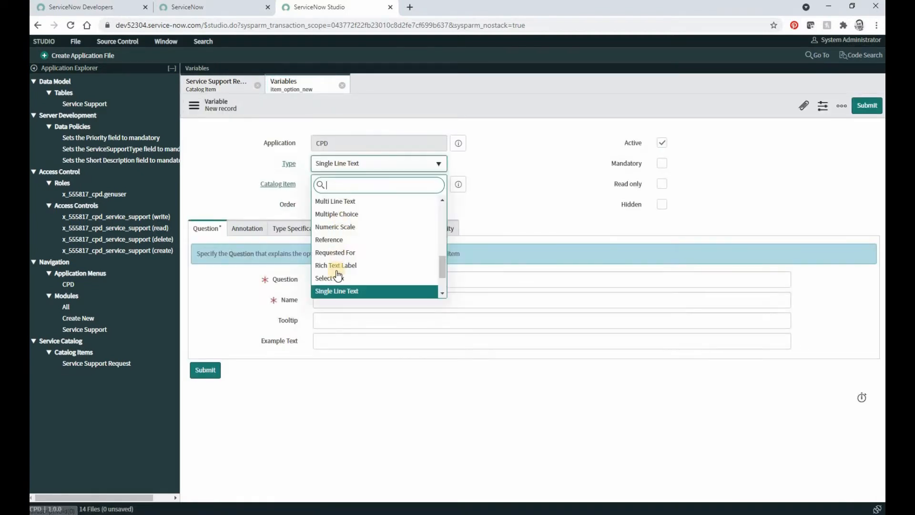
{"action": "left_click", "coordinate": [335, 280]}
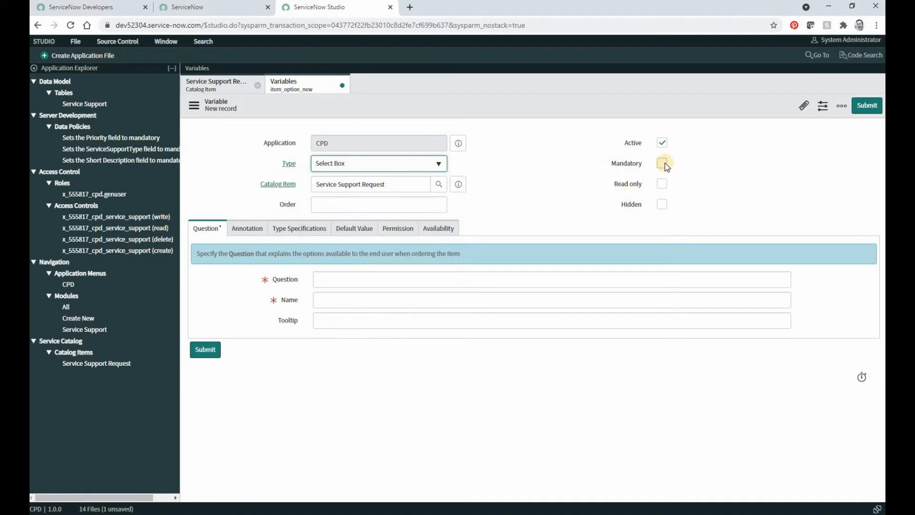
{"action": "left_click", "coordinate": [664, 163]}
Enter "Priority" as the Select Box variable's question, with the name "priority", and submit the variable.
{"action": "left_click", "coordinate": [305, 281]}
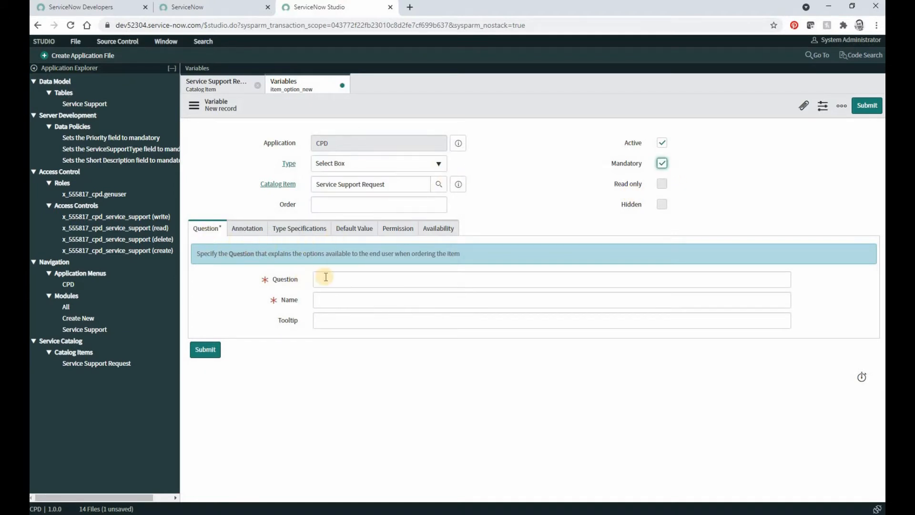
{"action": "type", "text": "Priority"}
{"action": "key", "text": "Tab"}
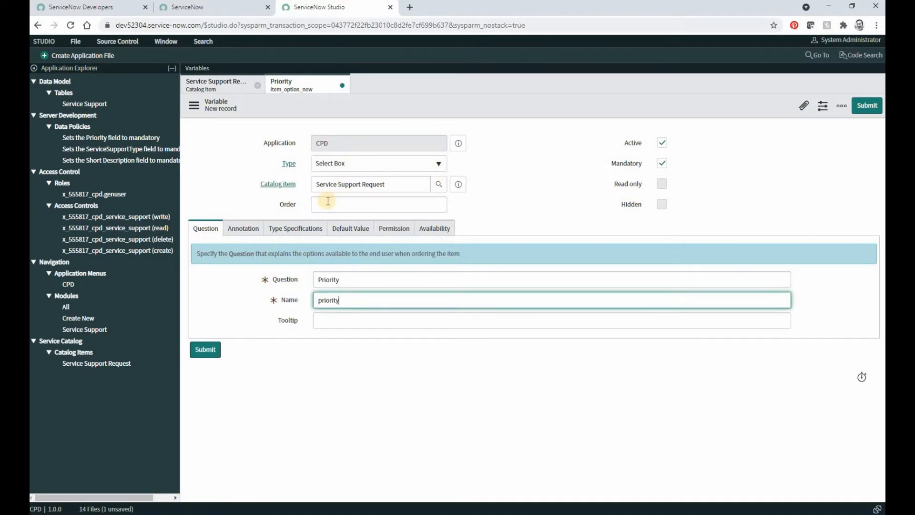
{"action": "left_click", "coordinate": [206, 349]}
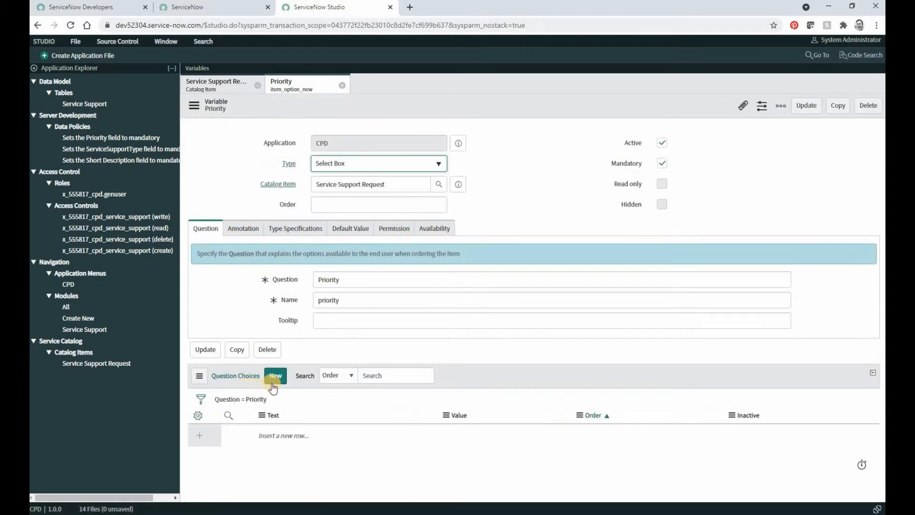
Add a question choice to Priority with text "High" and value 1 and submit it.
{"action": "left_click", "coordinate": [282, 376]}
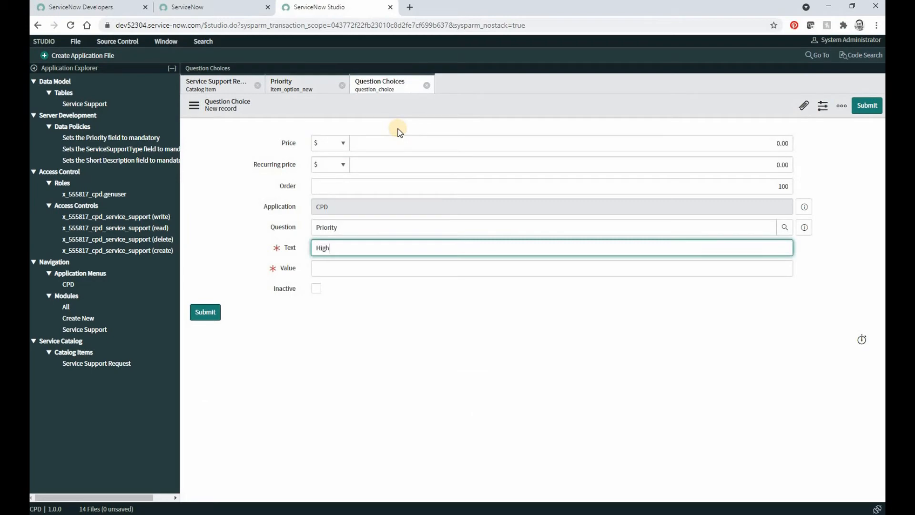
{"action": "key", "text": "Tab"}
{"action": "type", "text": "1"}
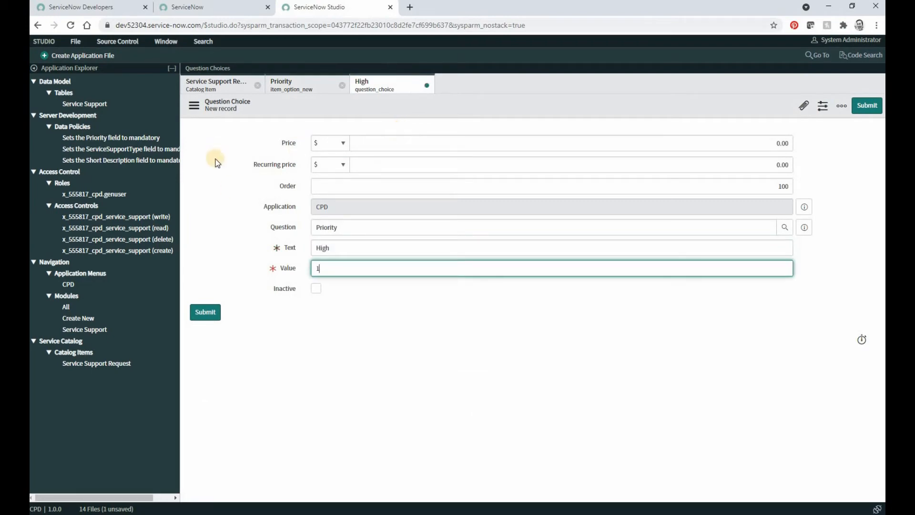
{"action": "left_click", "coordinate": [208, 312]}
Add a question choice to Priority with text "Medium" and value 2 and submit it.
{"action": "left_click", "coordinate": [278, 378]}
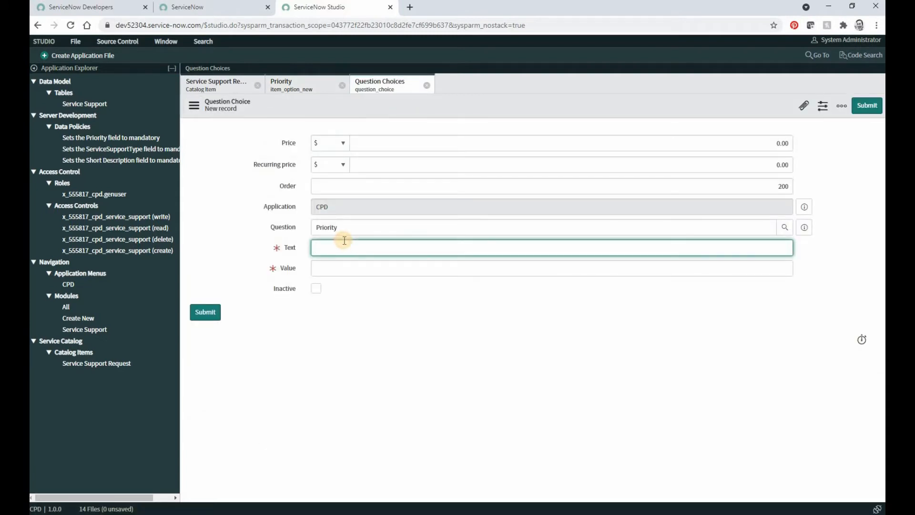
{"action": "type", "text": "Medium"}
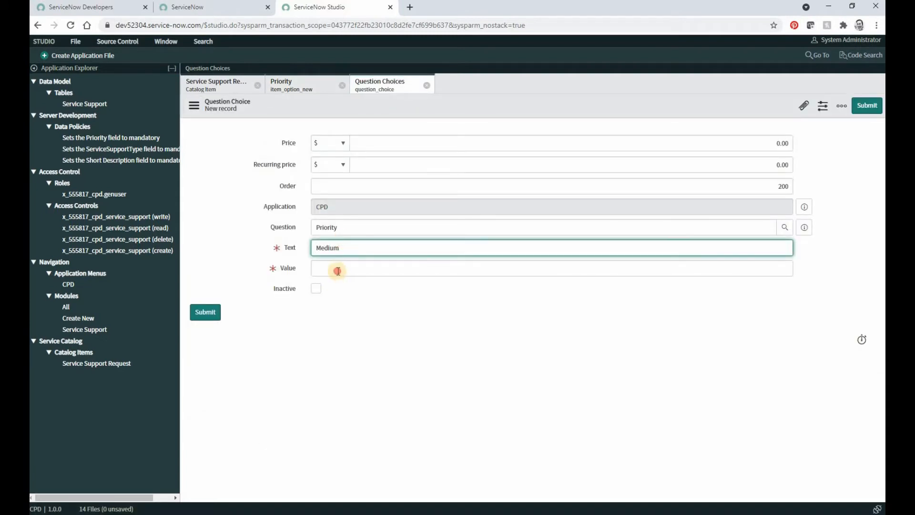
{"action": "key", "text": "Tab"}
{"action": "type", "text": "2"}
{"action": "left_click", "coordinate": [206, 312]}
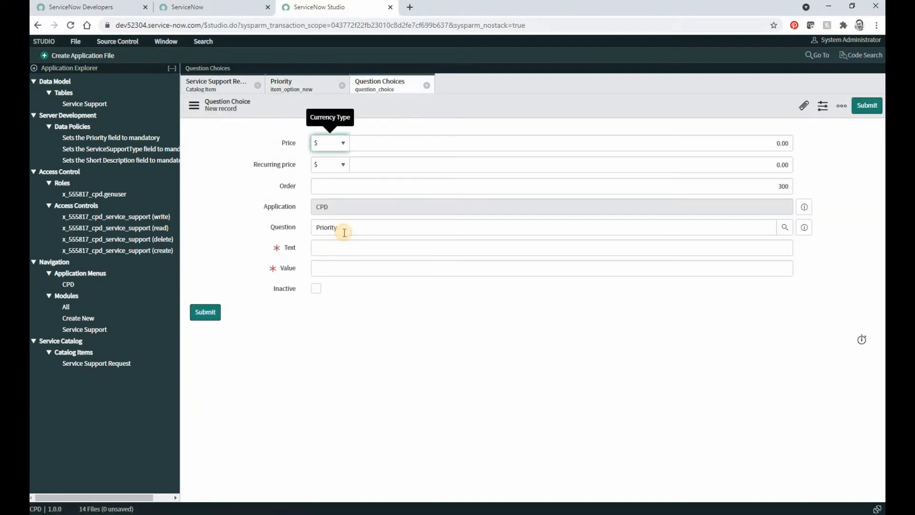
Submit a Priority question choice with text "Low" and value 3, and refresh the variable's Question Choices list.
{"action": "key", "text": "Tab"}
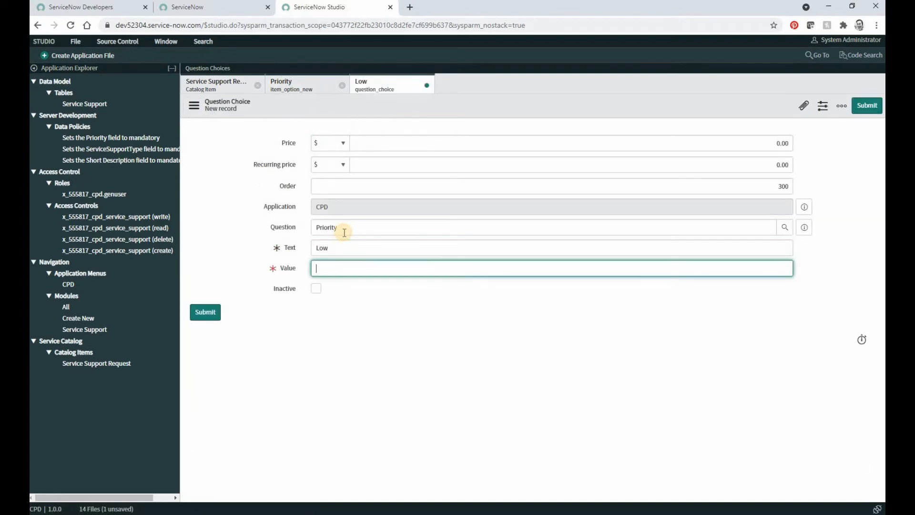
{"action": "type", "text": "1"}
{"action": "left_click", "coordinate": [205, 312]}
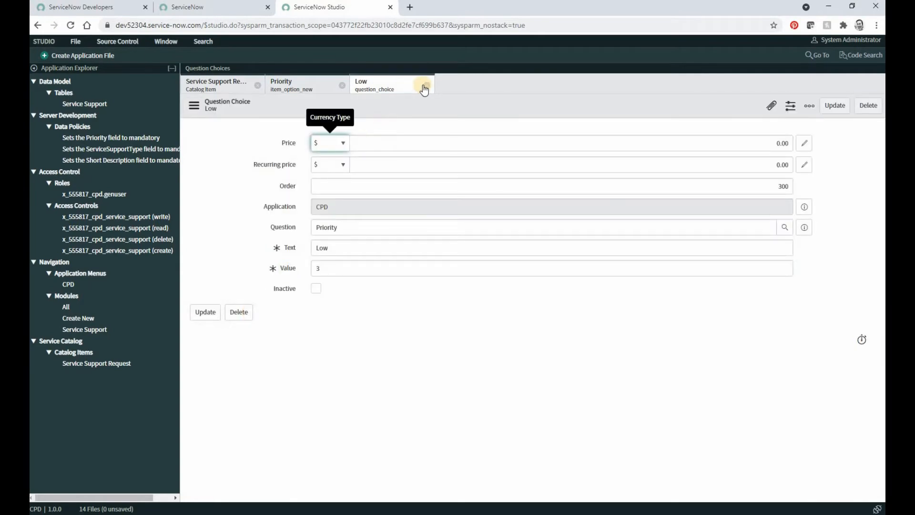
{"action": "left_click", "coordinate": [199, 376]}
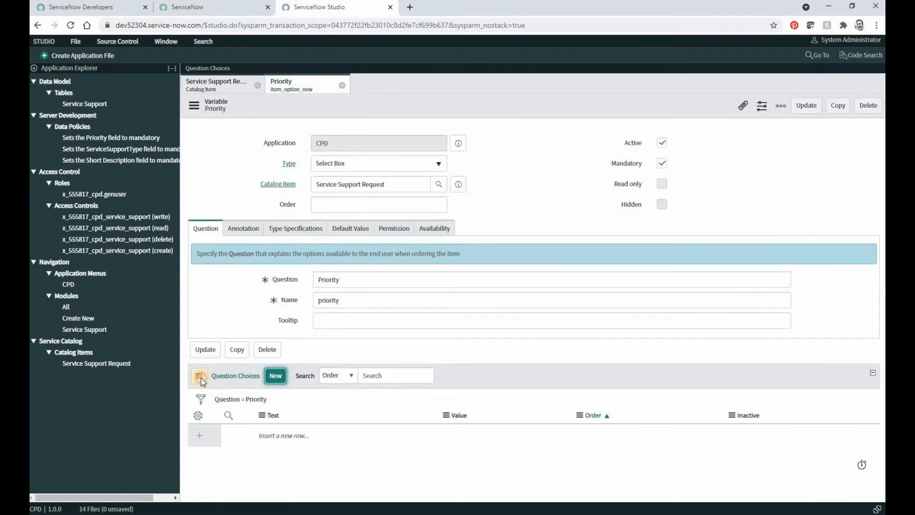
{"action": "left_click", "coordinate": [219, 399]}
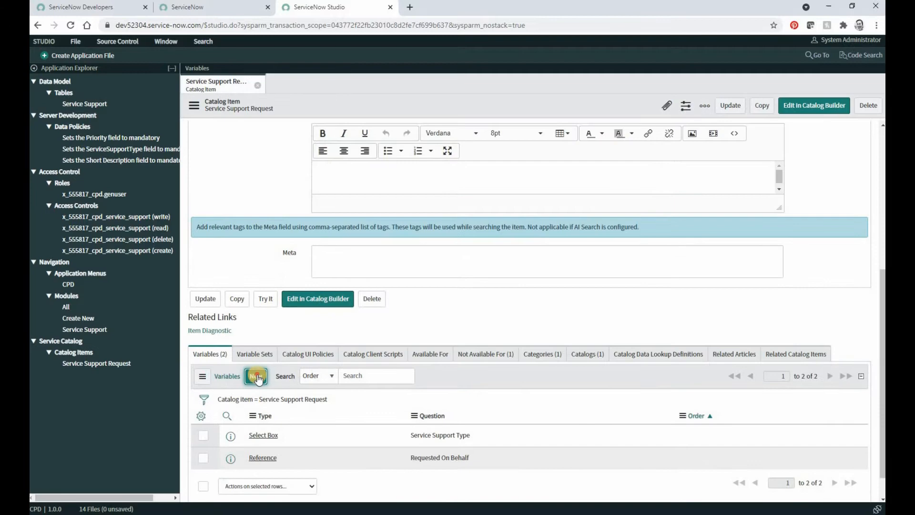
Start another variable for the catalog item with type Single Line Text and make it mandatory.
{"action": "left_click", "coordinate": [257, 377]}
{"action": "left_click", "coordinate": [379, 163]}
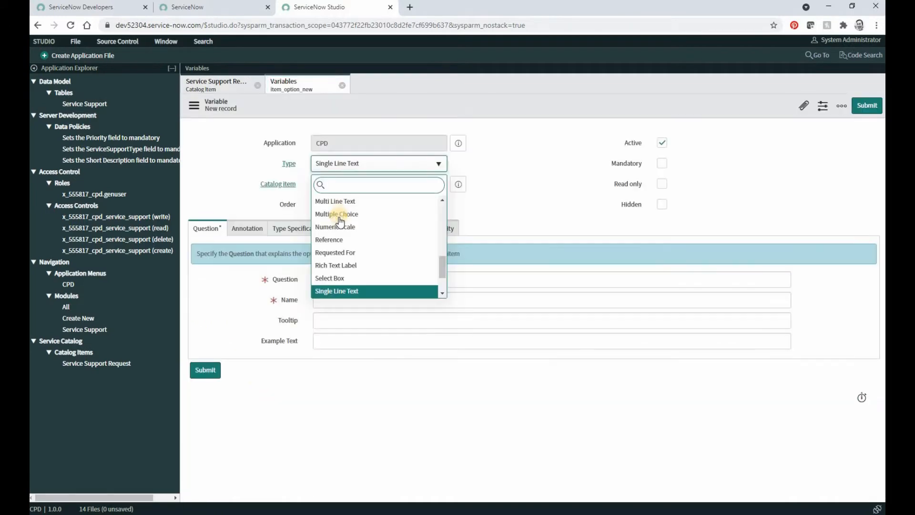
{"action": "left_click", "coordinate": [348, 290]}
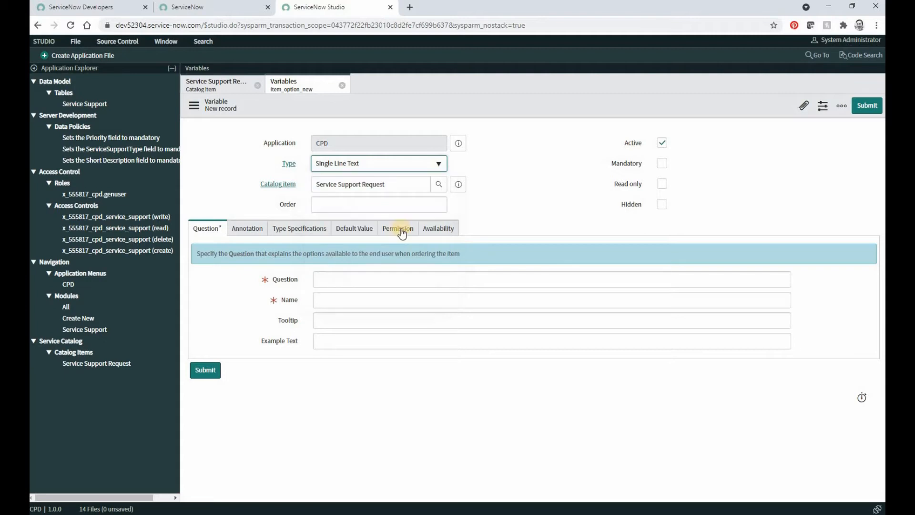
{"action": "left_click", "coordinate": [663, 165]}
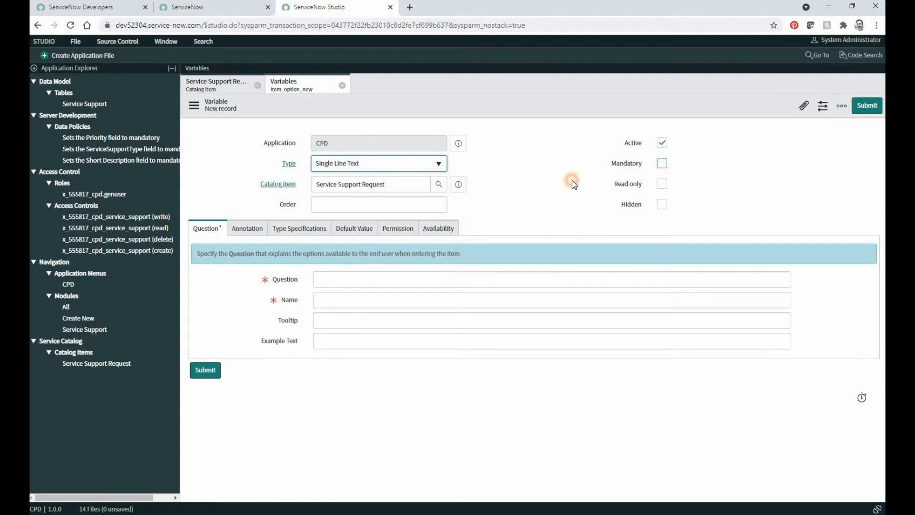
Enter "Short Description" as the question of the new mandatory Single Line Text variable and submit it.
{"action": "left_click", "coordinate": [336, 273]}
{"action": "type", "text": "Short"}
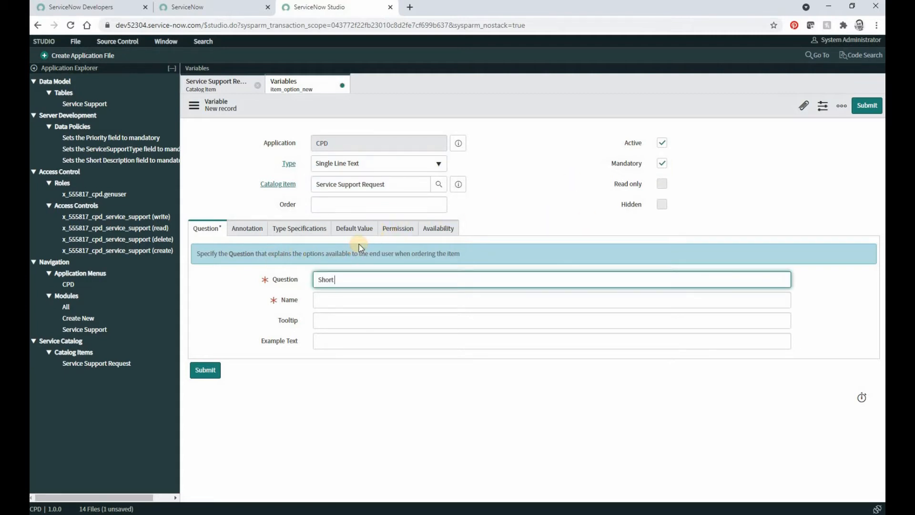
{"action": "type", "text": " Description"}
{"action": "left_click", "coordinate": [359, 244]}
{"action": "left_click", "coordinate": [215, 371]}
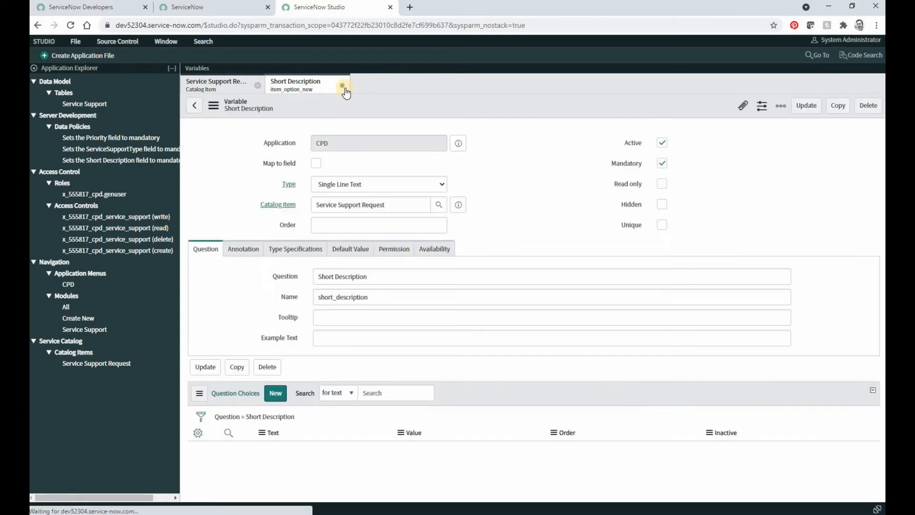
Add a Multi Line Text variable with the question "Long Description" to the catalog item, submit it and close its record.
{"action": "left_click", "coordinate": [256, 376]}
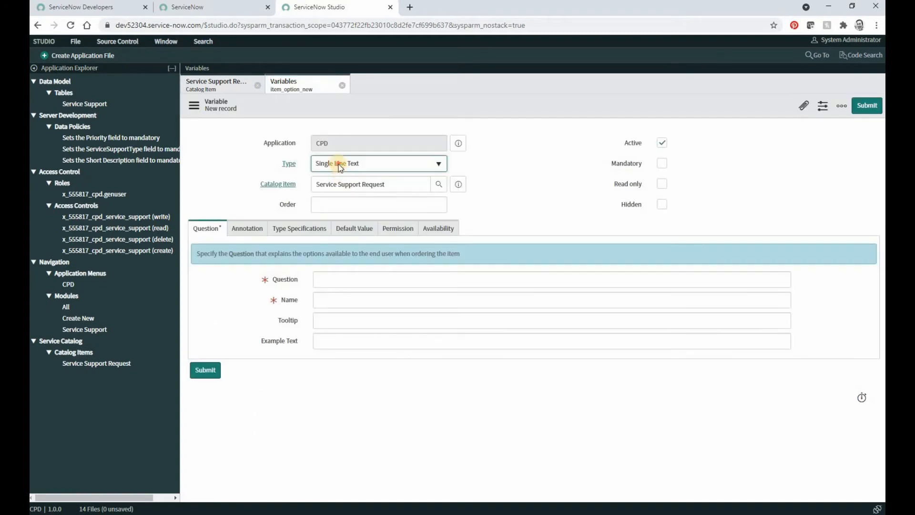
{"action": "left_click", "coordinate": [341, 164]}
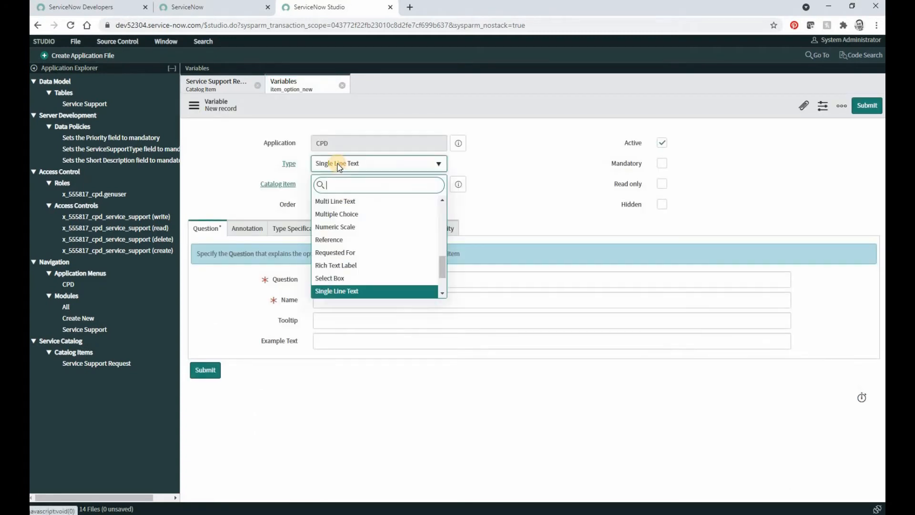
{"action": "left_click", "coordinate": [336, 201]}
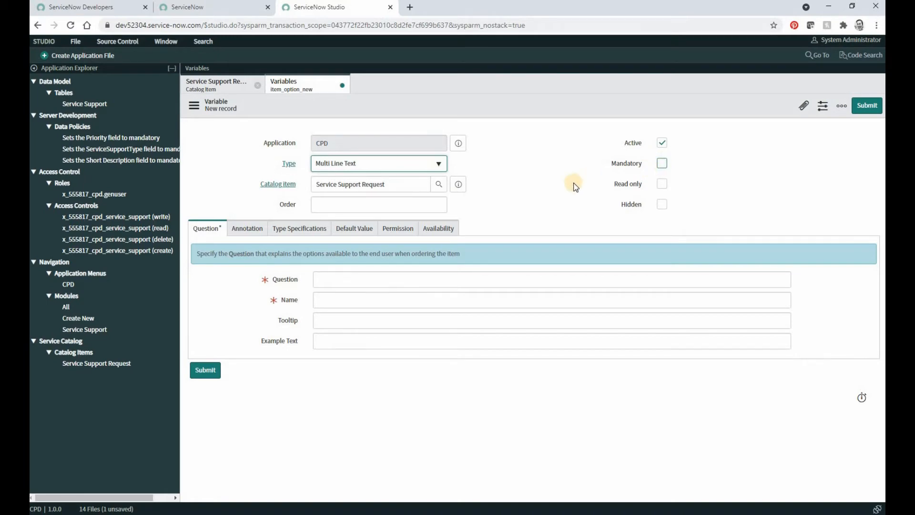
{"action": "left_click", "coordinate": [323, 278]}
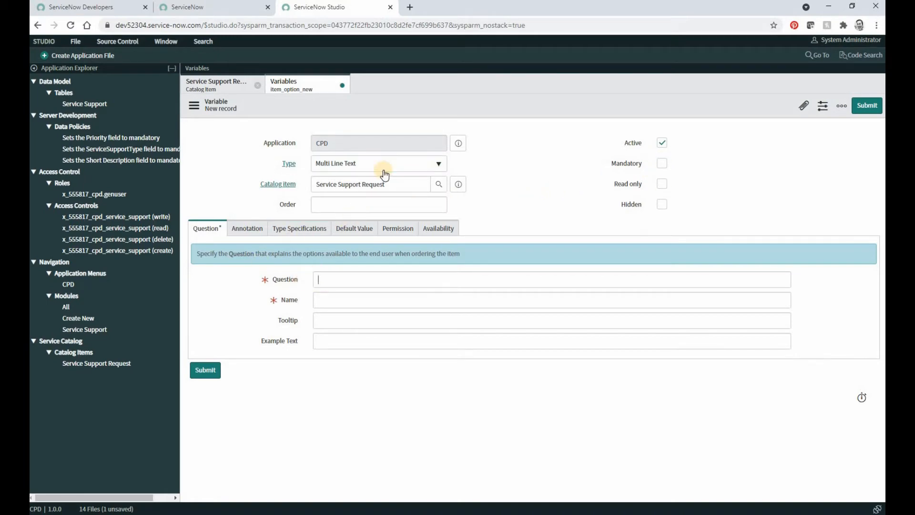
{"action": "type", "text": "Long D"}
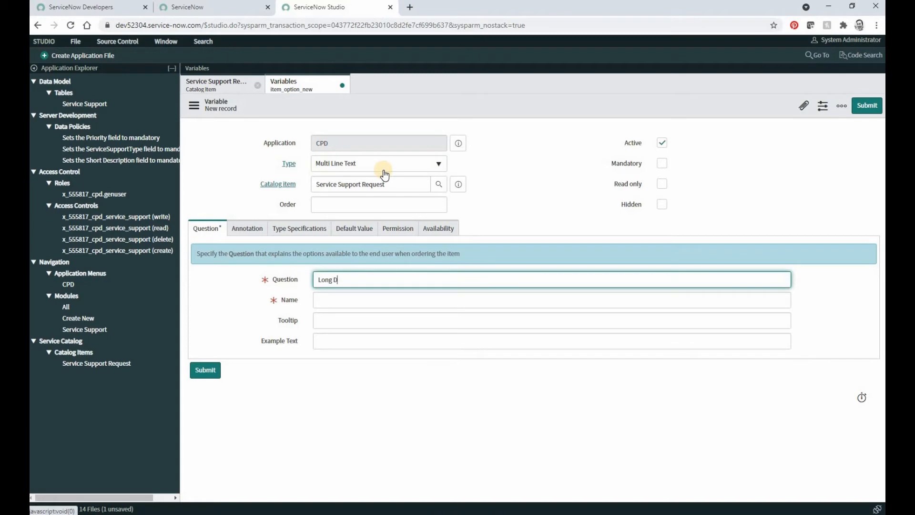
{"action": "type", "text": "escription"}
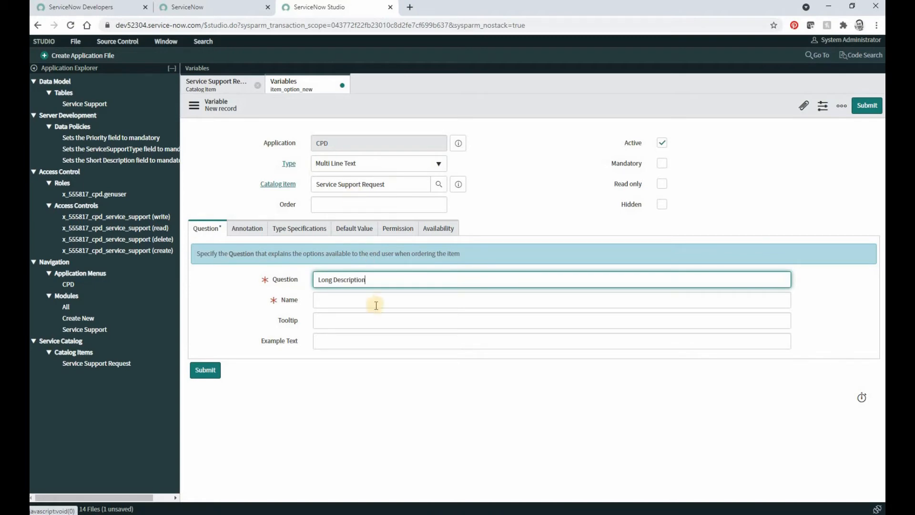
{"action": "key", "text": "Tab"}
{"action": "key", "text": "Tab"}
{"action": "left_click", "coordinate": [203, 371]}
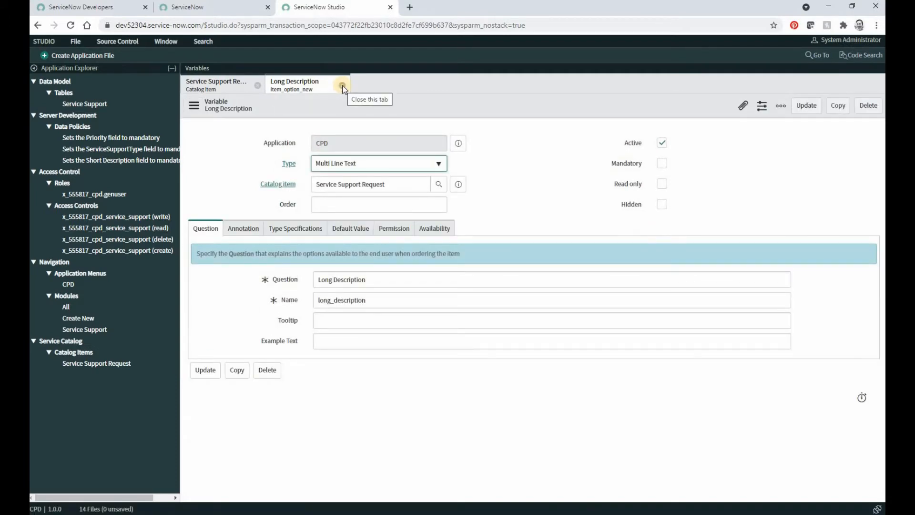
{"action": "left_click", "coordinate": [342, 85]}
Refresh the Variables list of the Service Support Request catalog item.
{"action": "scroll", "coordinate": [305, 347], "scroll_direction": "down", "scroll_amount": 1}
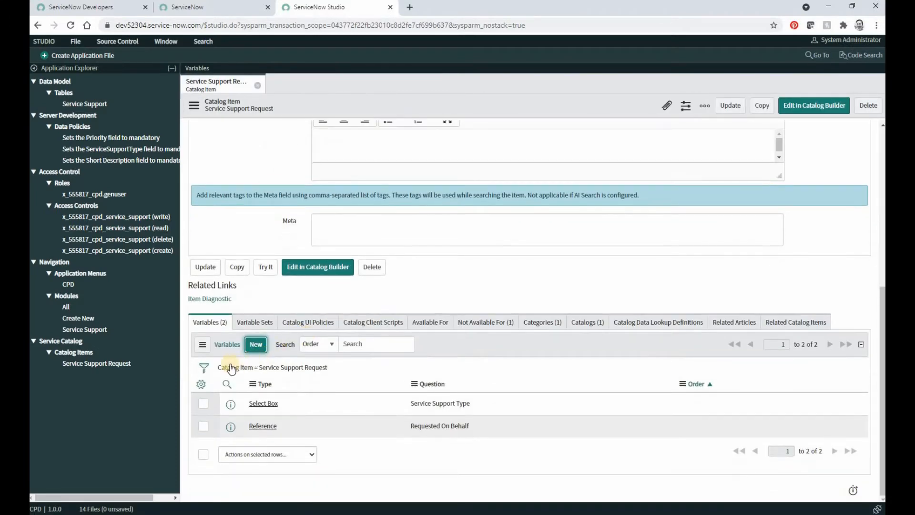
{"action": "left_click", "coordinate": [202, 344]}
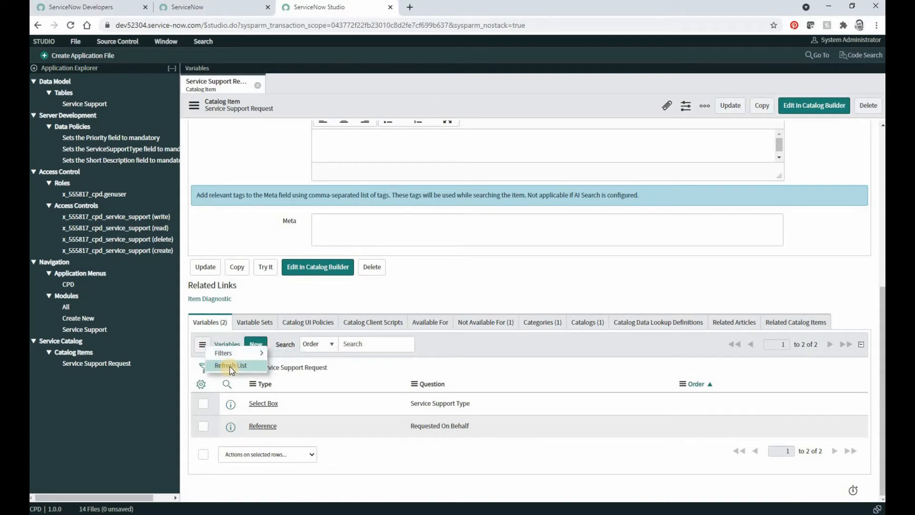
{"action": "left_click", "coordinate": [230, 366]}
{"action": "scroll", "coordinate": [292, 358], "scroll_direction": "down", "scroll_amount": 2}
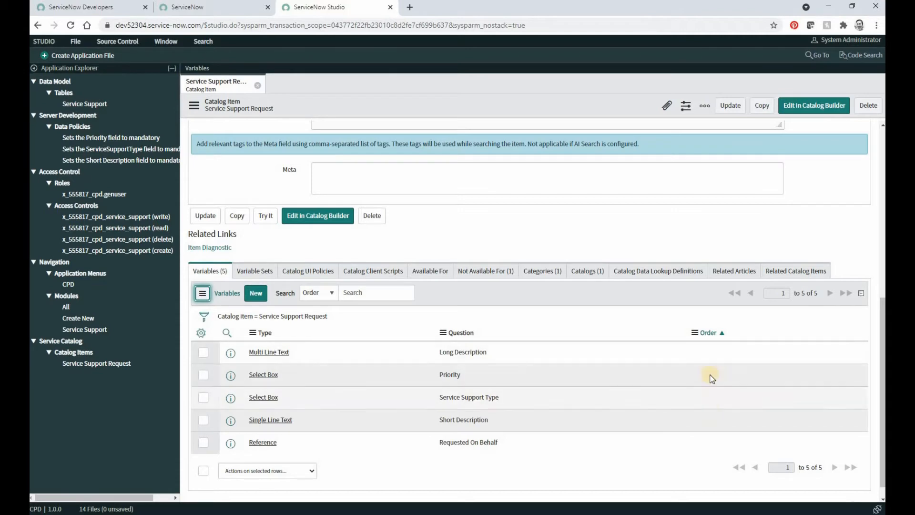
Set the variable order to Requested On Behalf 10, Service Support Type 20, Priority 30, Short Description 40, Long Description 50, and update the catalog item.
{"action": "double_click", "coordinate": [723, 432]}
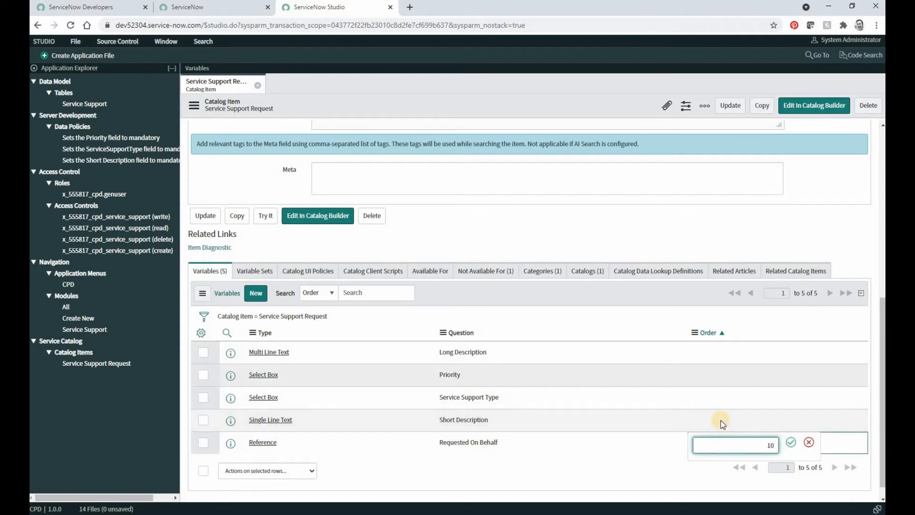
{"action": "double_click", "coordinate": [715, 395]}
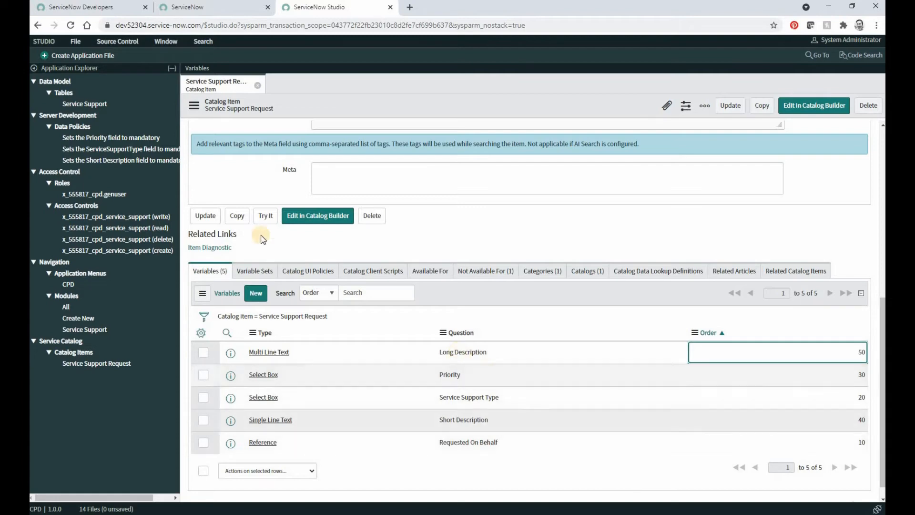
{"action": "left_click", "coordinate": [206, 215]}
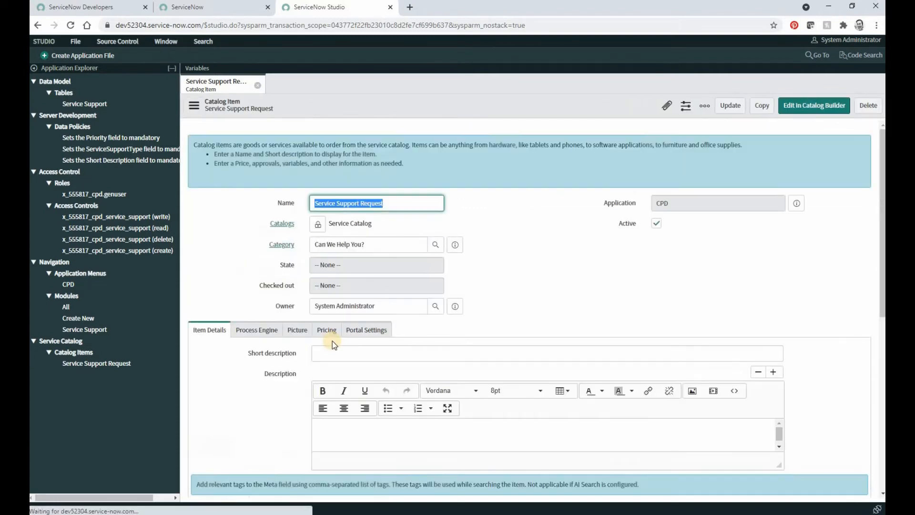
Preview the Service Support Request order form with Try It and return to the catalog item record.
{"action": "scroll", "coordinate": [332, 341], "scroll_direction": "down", "scroll_amount": 5}
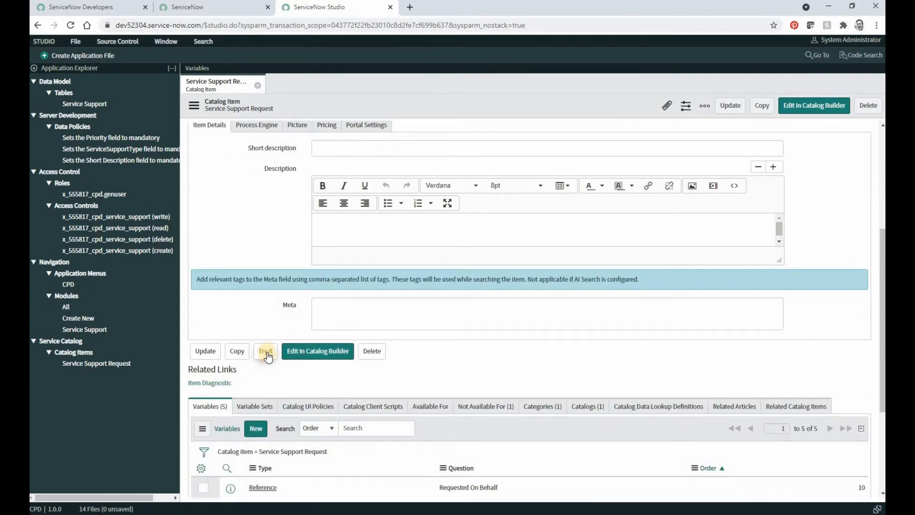
{"action": "left_click", "coordinate": [266, 353]}
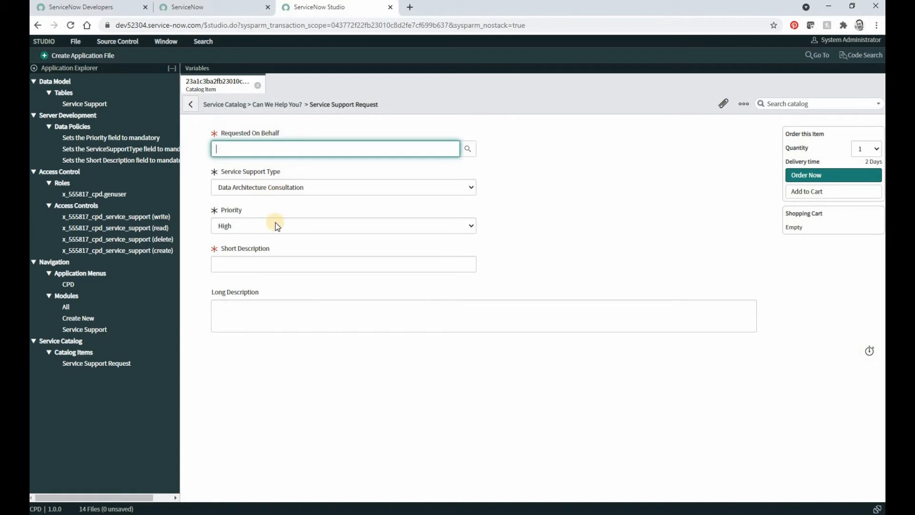
{"action": "left_click", "coordinate": [190, 104]}
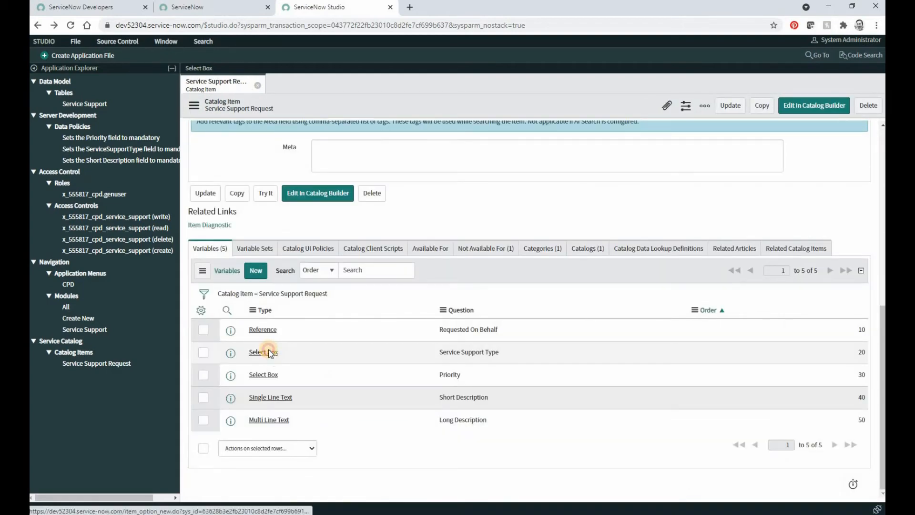
Enable Include none in the type specifications of the Service Support Type variable, update it and close its record.
{"action": "left_click", "coordinate": [271, 352]}
{"action": "left_click", "coordinate": [285, 232]}
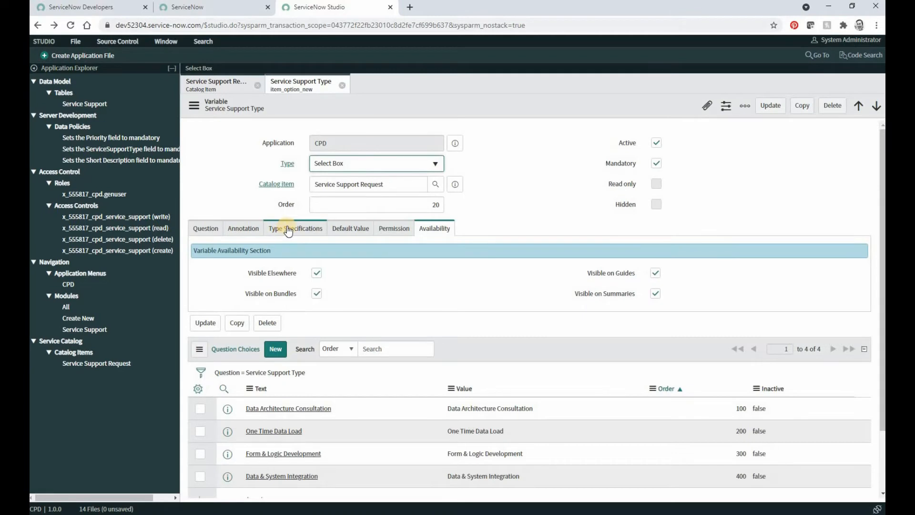
{"action": "left_click", "coordinate": [289, 229]}
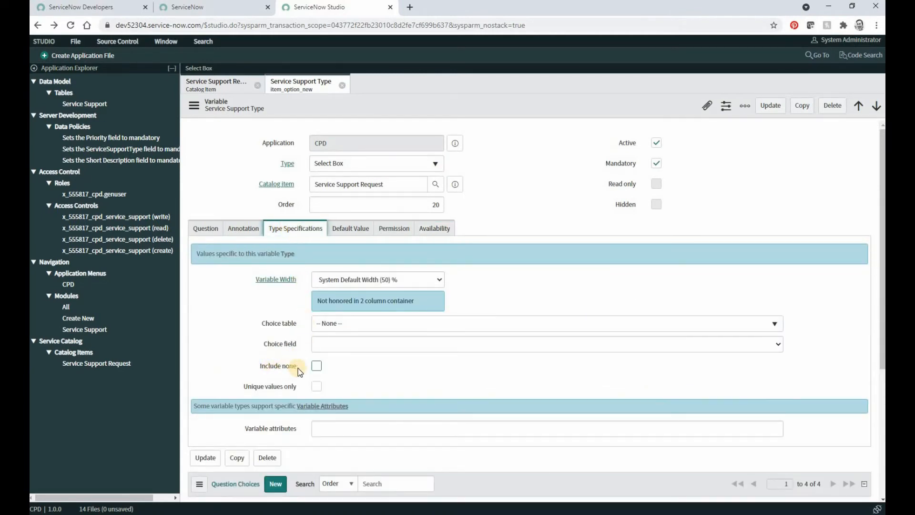
{"action": "left_click", "coordinate": [317, 365]}
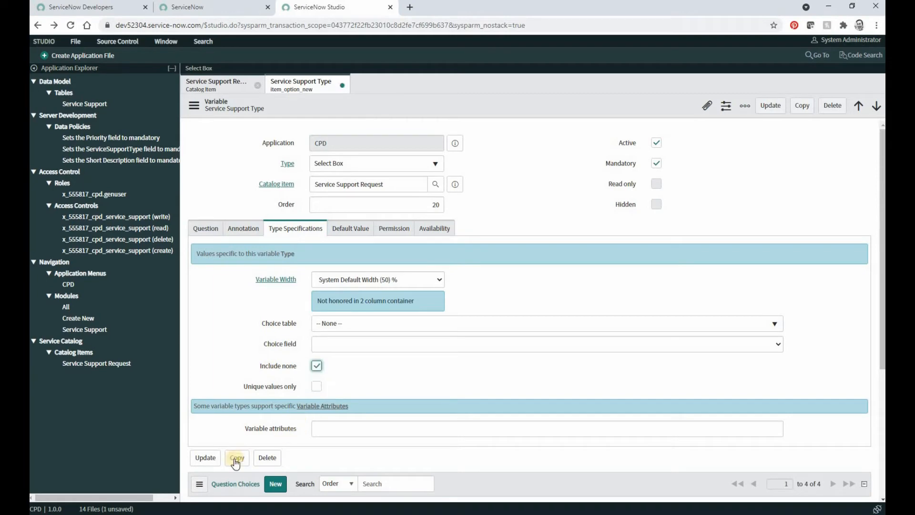
{"action": "left_click", "coordinate": [205, 457]}
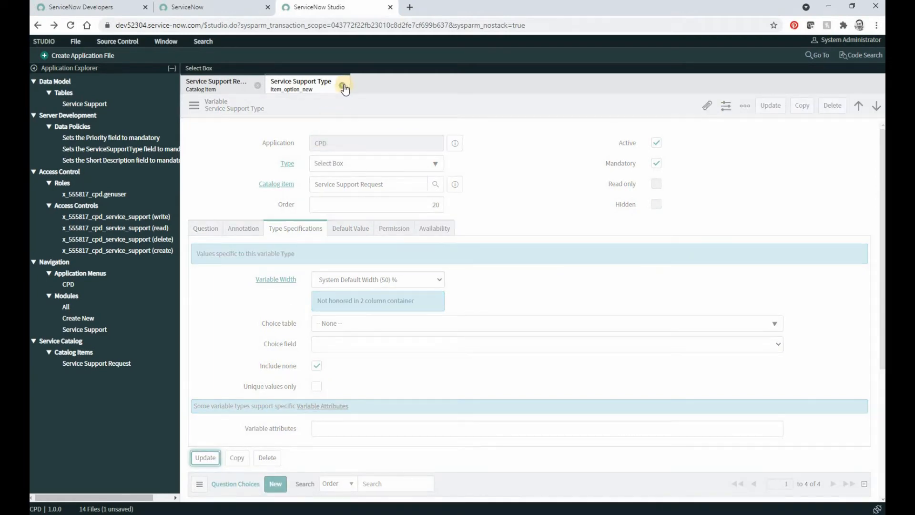
{"action": "left_click", "coordinate": [343, 86]}
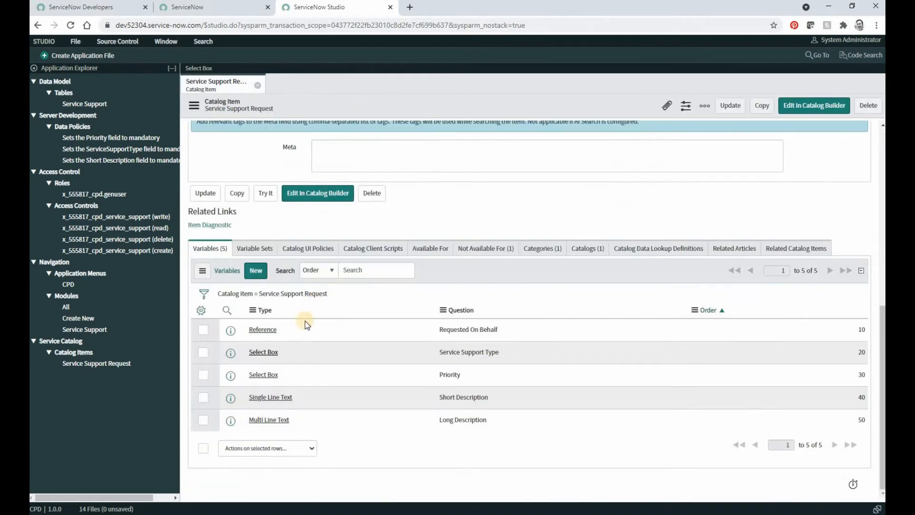
Enable Include none for the Priority variable, update it and close its record.
{"action": "left_click", "coordinate": [264, 376]}
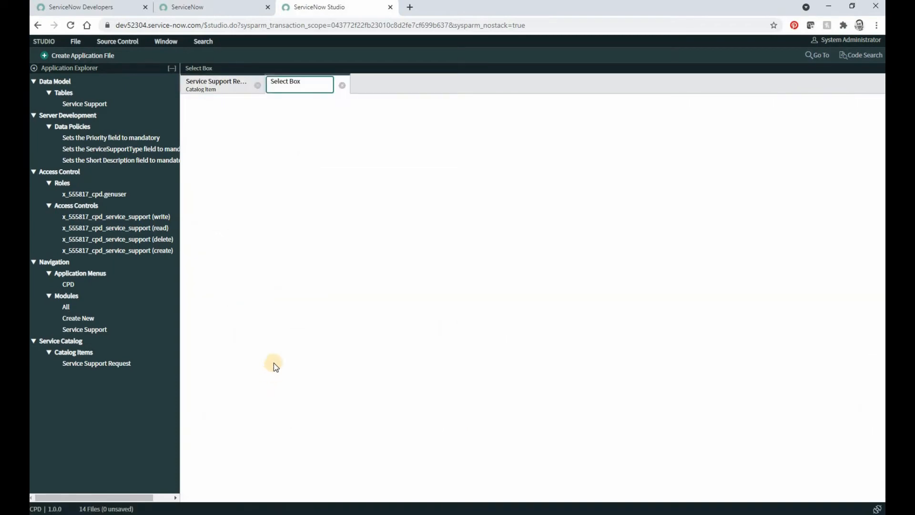
{"action": "left_click", "coordinate": [206, 457]}
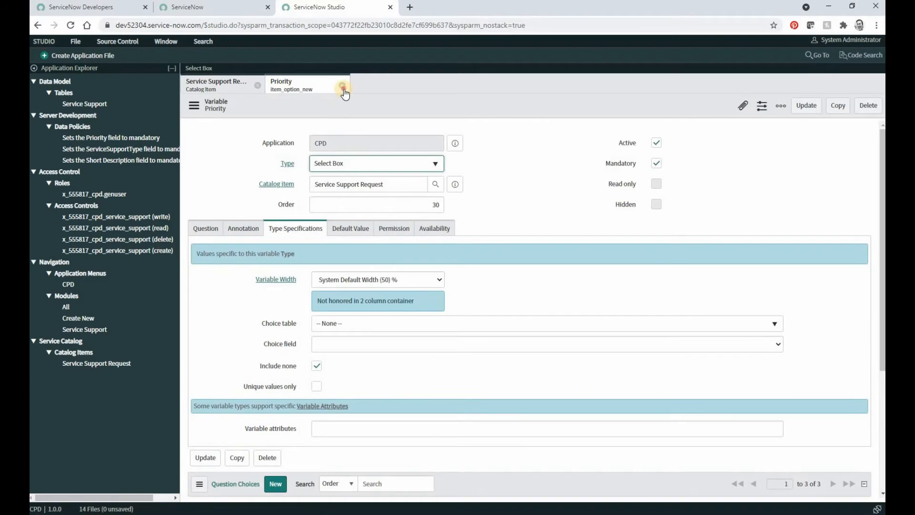
{"action": "left_click", "coordinate": [343, 87]}
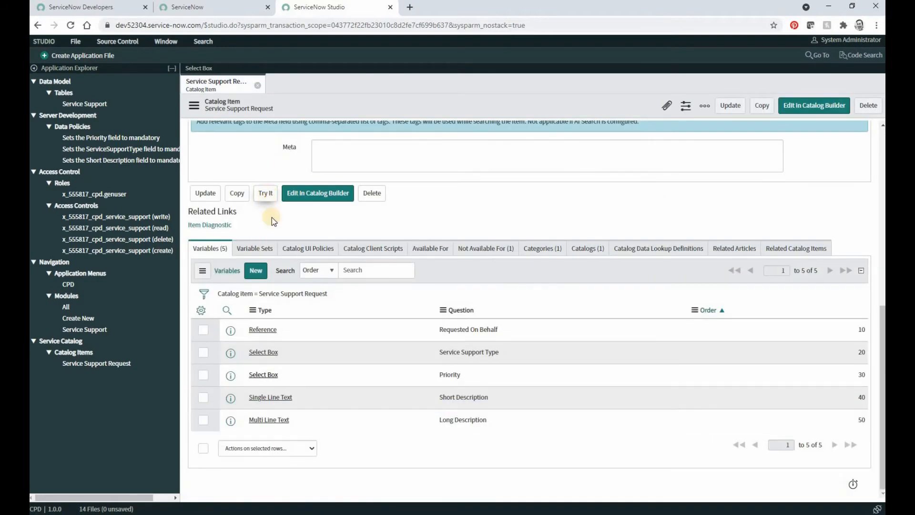
Preview the catalog item with Try It and examine the choices offered for Service Support Type and Priority.
{"action": "left_click", "coordinate": [265, 193]}
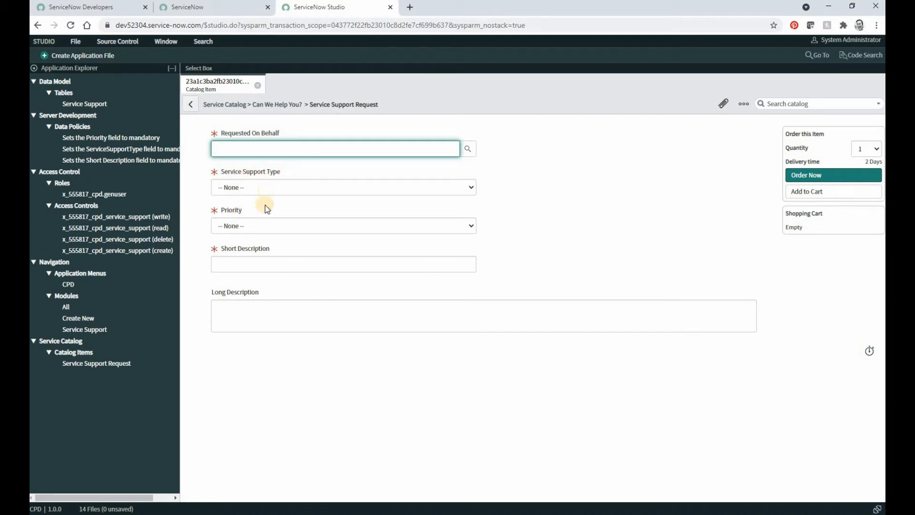
{"action": "left_click", "coordinate": [272, 193]}
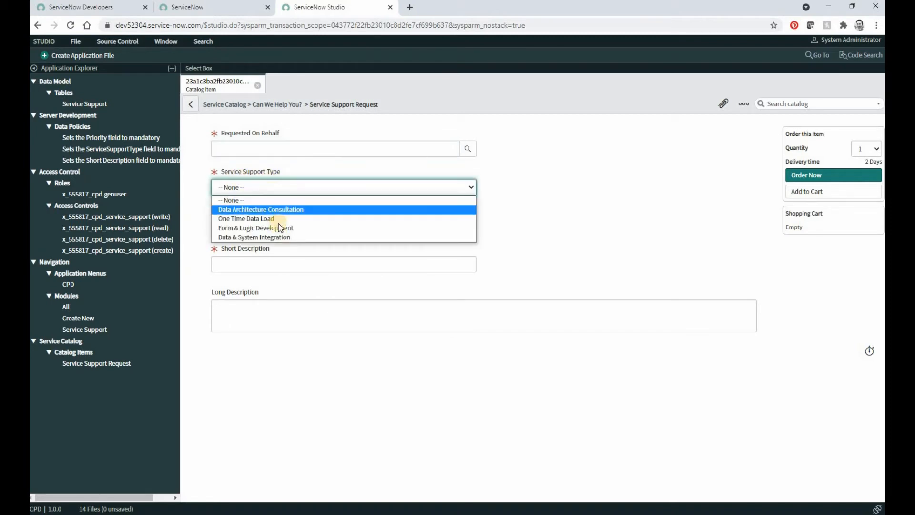
{"action": "left_click", "coordinate": [531, 220]}
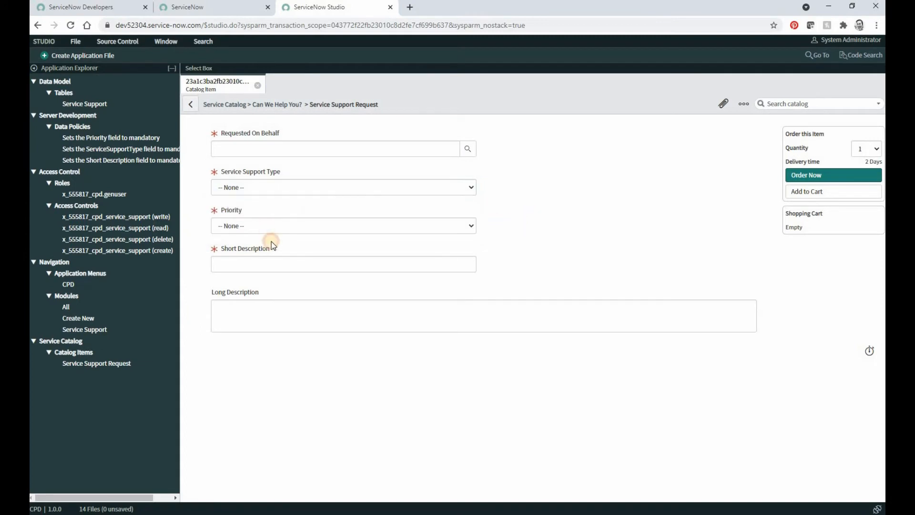
{"action": "left_click", "coordinate": [272, 227]}
{"action": "left_click", "coordinate": [503, 225]}
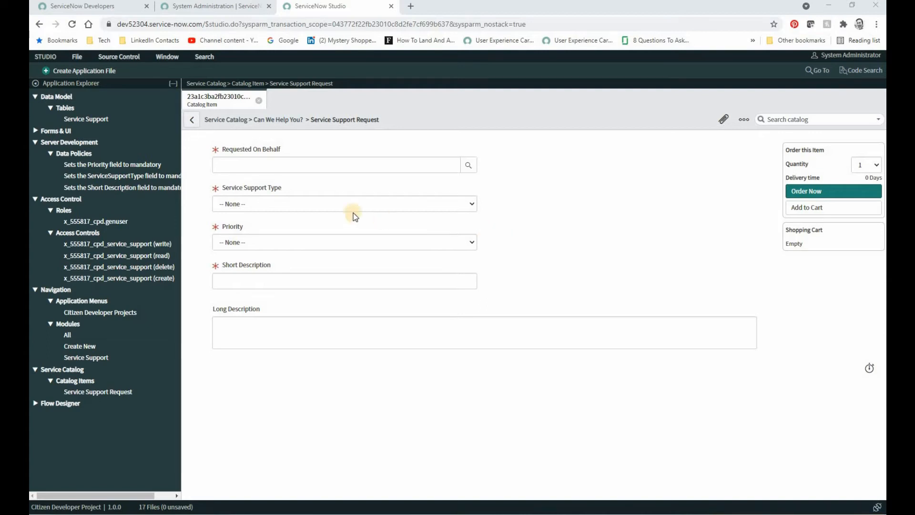
Open the Service Support table and start a new column of type String.
{"action": "left_click", "coordinate": [100, 120]}
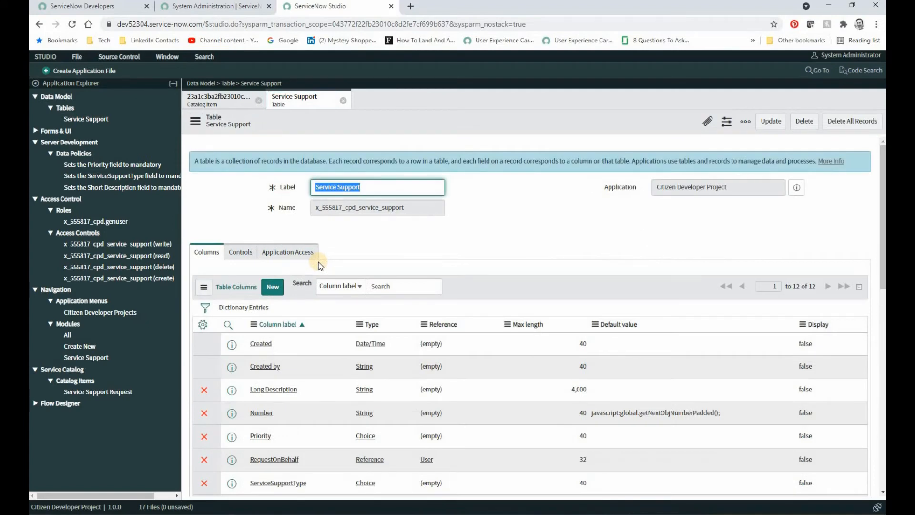
{"action": "scroll", "coordinate": [318, 267], "scroll_direction": "down", "scroll_amount": 2}
{"action": "left_click", "coordinate": [275, 240]}
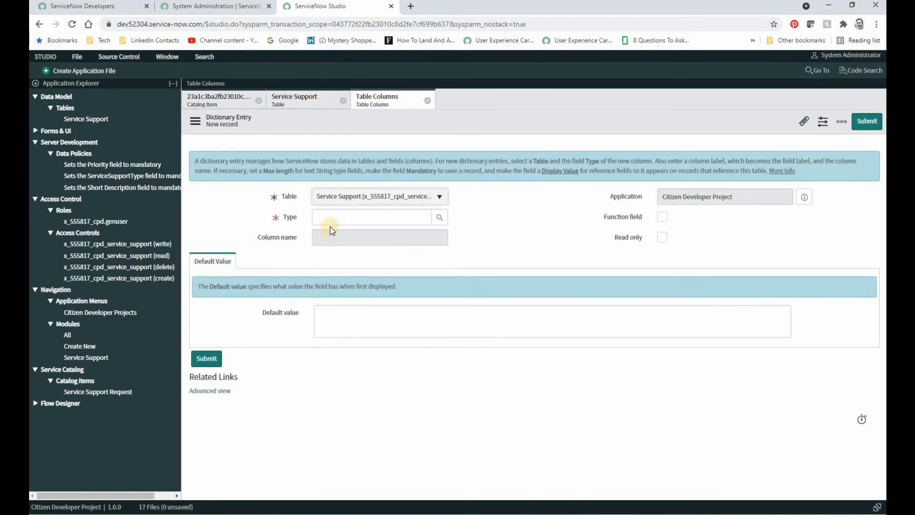
{"action": "left_click", "coordinate": [336, 220]}
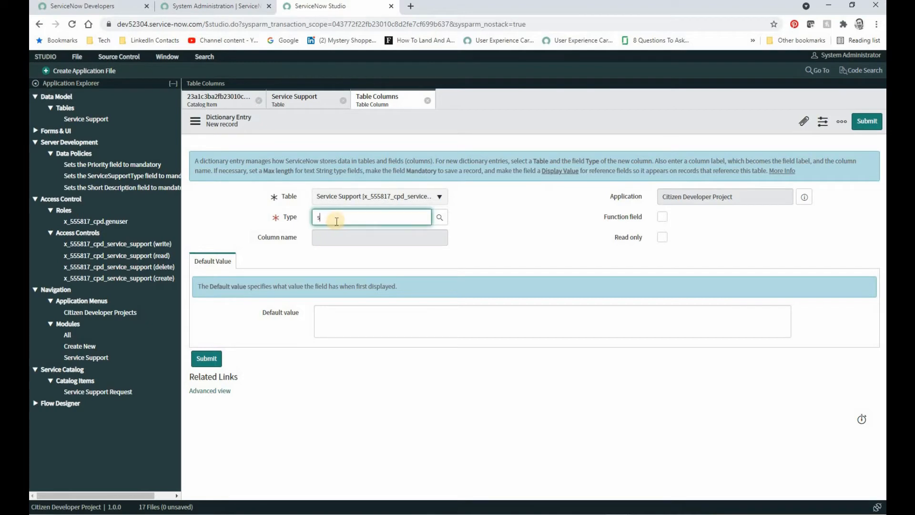
{"action": "type", "text": "str"}
Label the new column "One Time Data Load Additional Info" and set its max length to 4,000.
{"action": "left_click", "coordinate": [339, 237]}
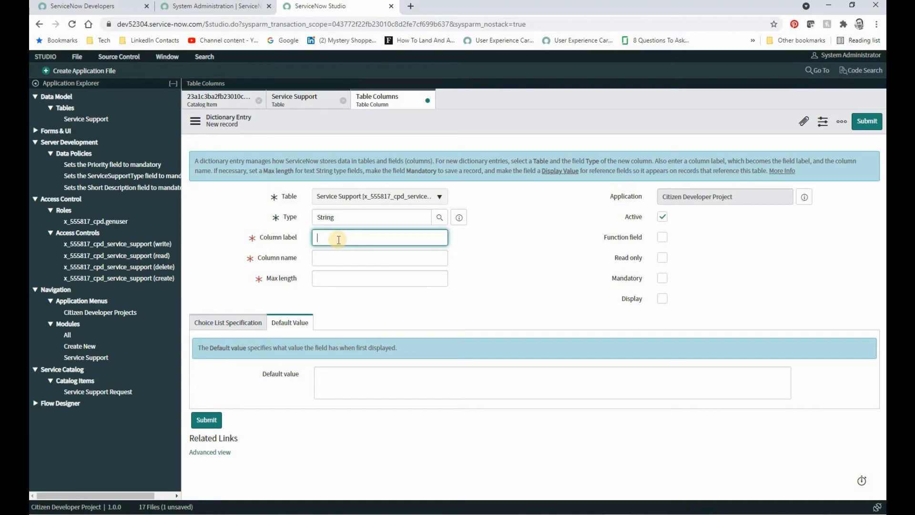
{"action": "type", "text": "One Time Data Load Additional Info"}
{"action": "left_click", "coordinate": [338, 278]}
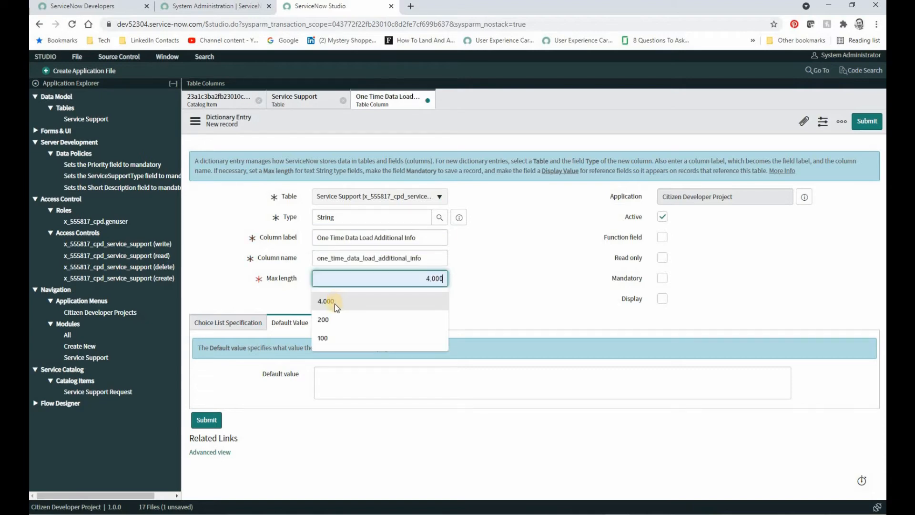
{"action": "left_click", "coordinate": [334, 303]}
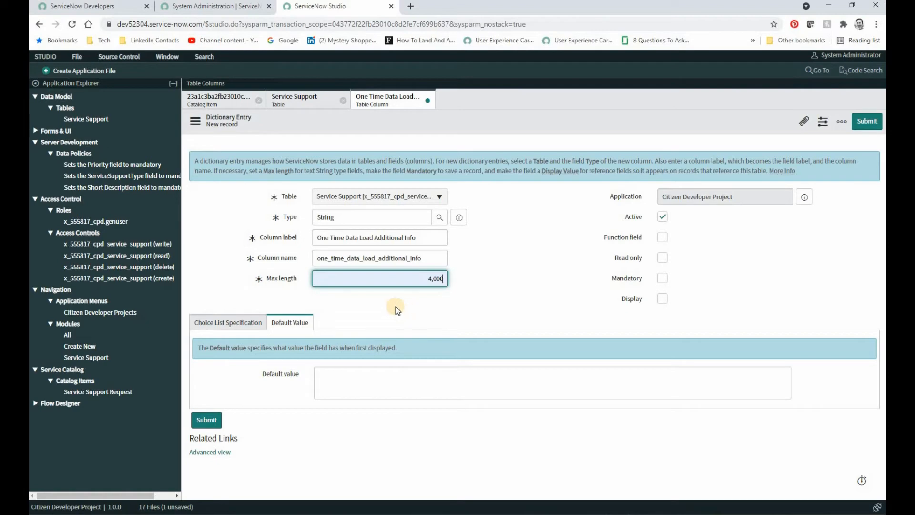
Submit the new table column, close its record and the Service Support table, and return from the preview to the catalog item's record.
{"action": "left_click", "coordinate": [210, 421]}
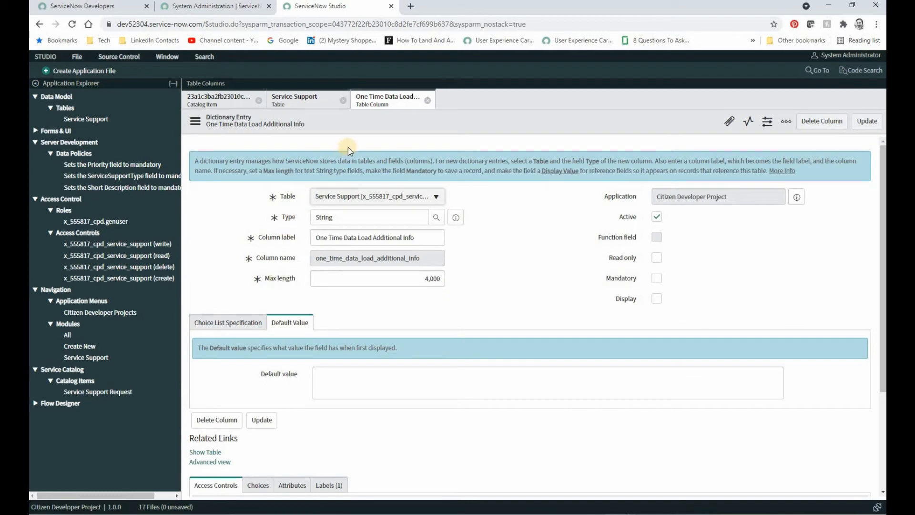
{"action": "left_click", "coordinate": [427, 101]}
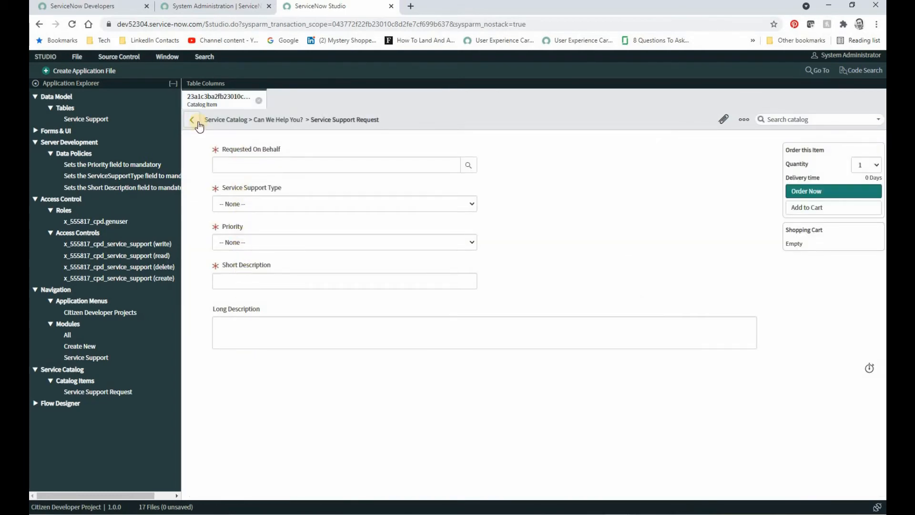
{"action": "left_click", "coordinate": [199, 123]}
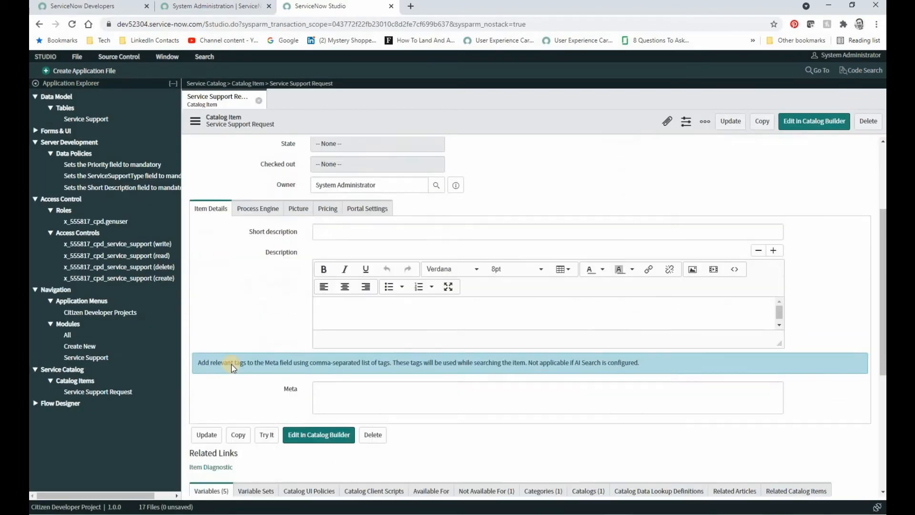
Add a hidden Multi Line Text variable with the question "One Time Data Load Additional Info" to the catalog item, then close its record.
{"action": "scroll", "coordinate": [234, 368], "scroll_direction": "down", "scroll_amount": 5}
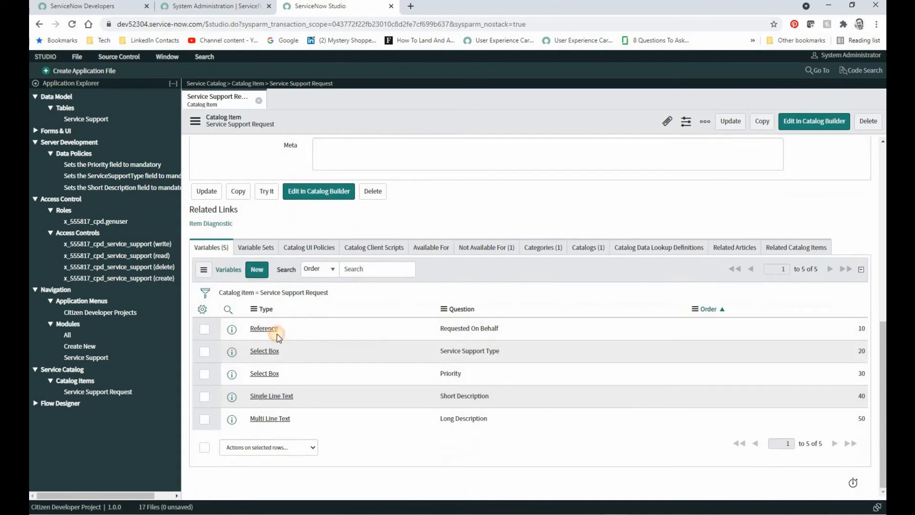
{"action": "left_click", "coordinate": [276, 330]}
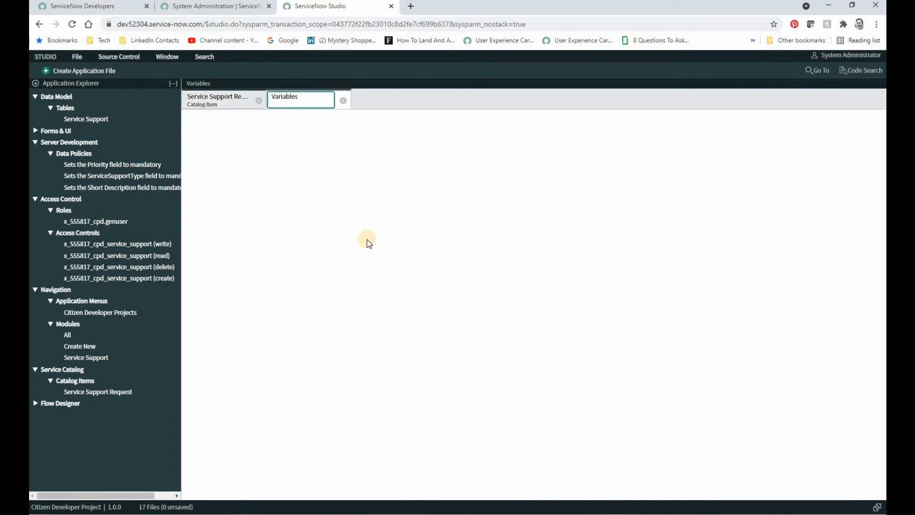
{"action": "left_click", "coordinate": [351, 180]}
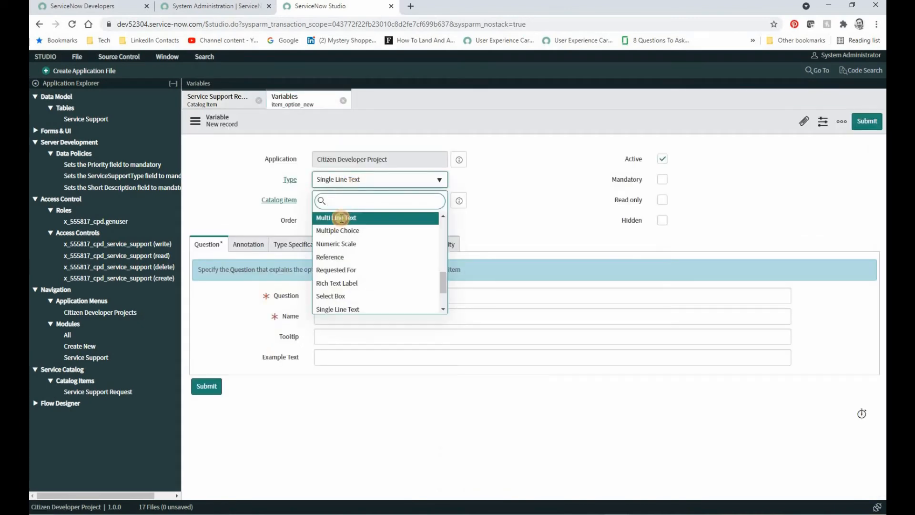
{"action": "left_click", "coordinate": [342, 218]}
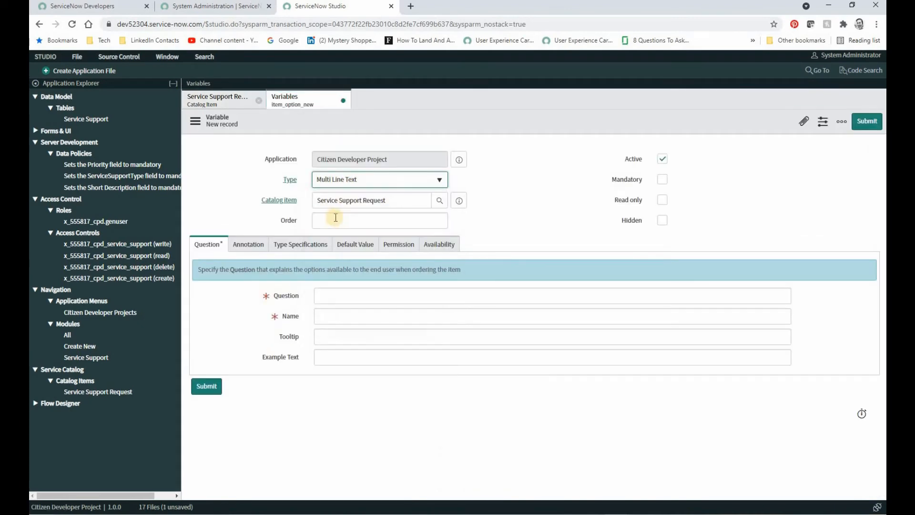
{"action": "left_click", "coordinate": [663, 221]}
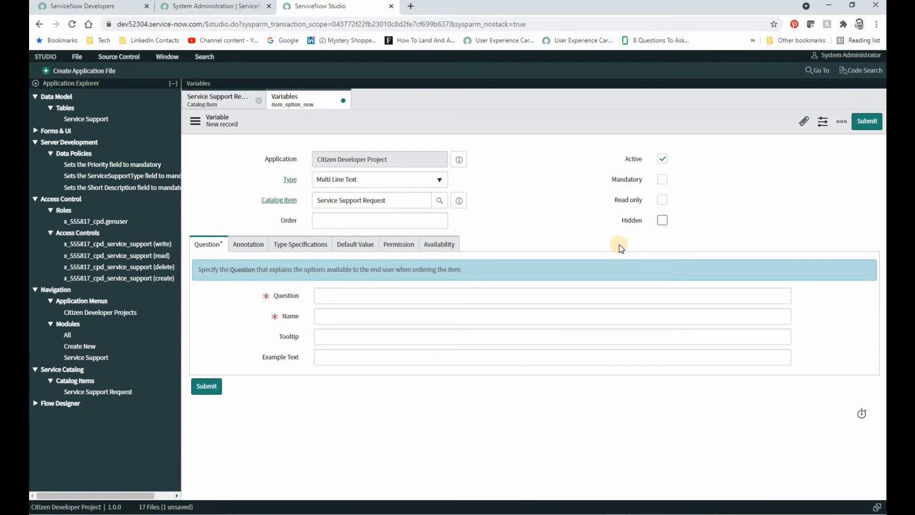
{"action": "left_click", "coordinate": [355, 298]}
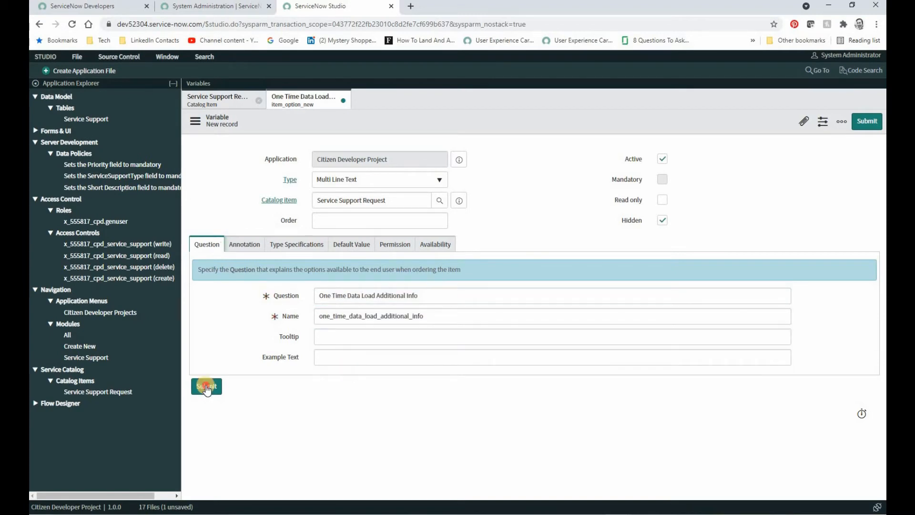
{"action": "left_click", "coordinate": [206, 388]}
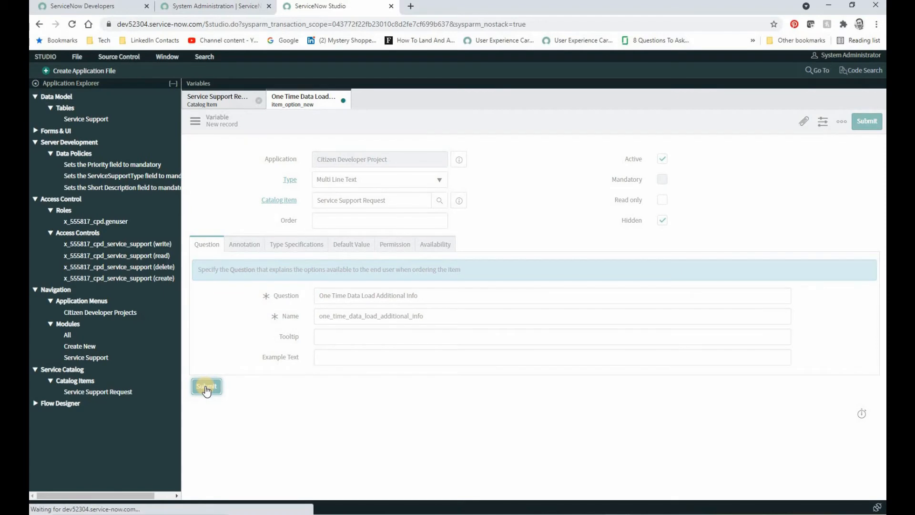
{"action": "left_click", "coordinate": [344, 100]}
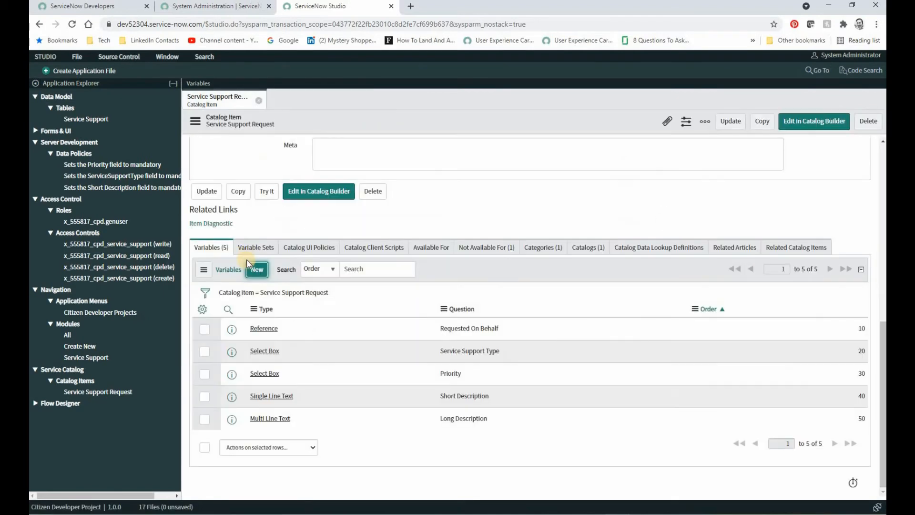
Preview the Service Support Request form with Try It, then return to the catalog item's variables list.
{"action": "left_click", "coordinate": [266, 191]}
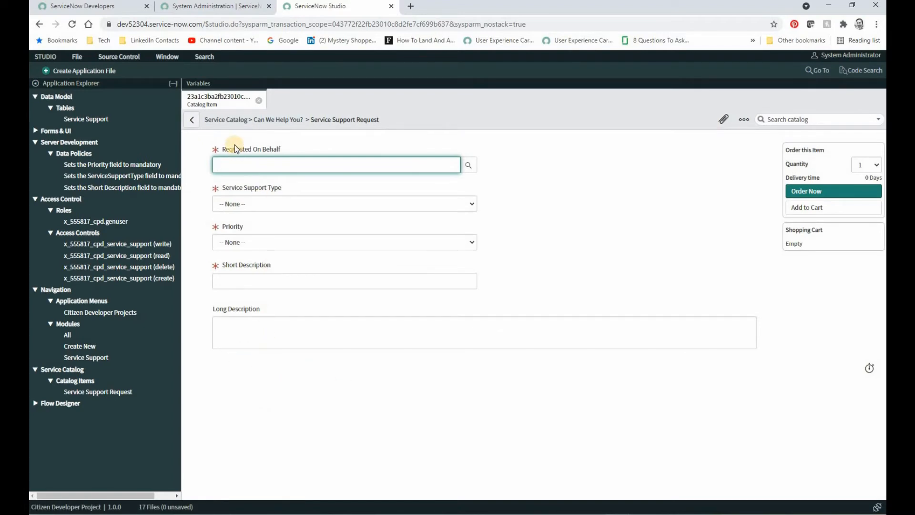
{"action": "left_click", "coordinate": [192, 120]}
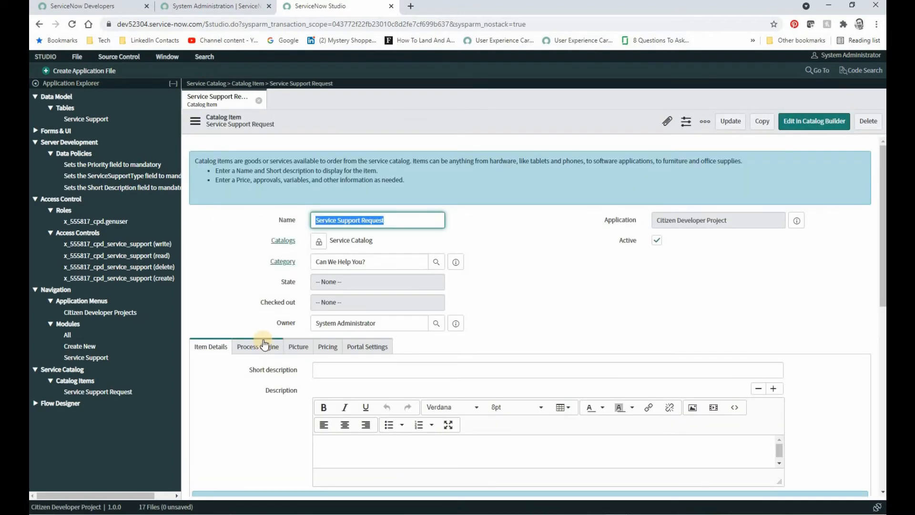
{"action": "scroll", "coordinate": [263, 341], "scroll_direction": "down", "scroll_amount": 6}
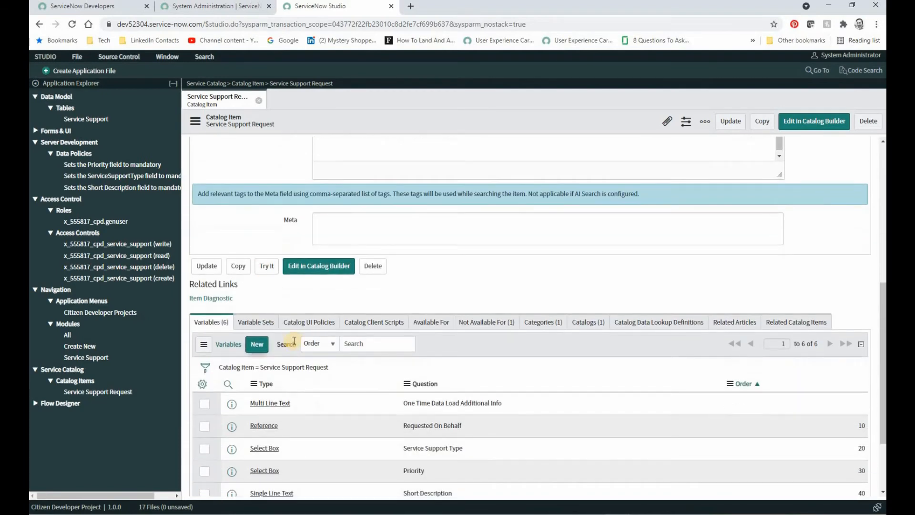
Start a new catalog UI policy with the short description "Make Data Load Additional Info Mandatroy if selected in Service Support Type".
{"action": "left_click", "coordinate": [310, 323]}
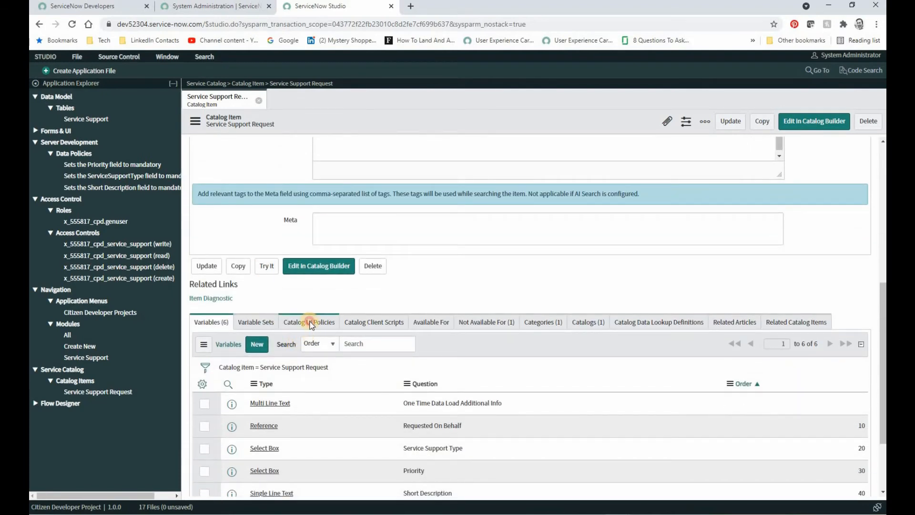
{"action": "left_click", "coordinate": [286, 375]}
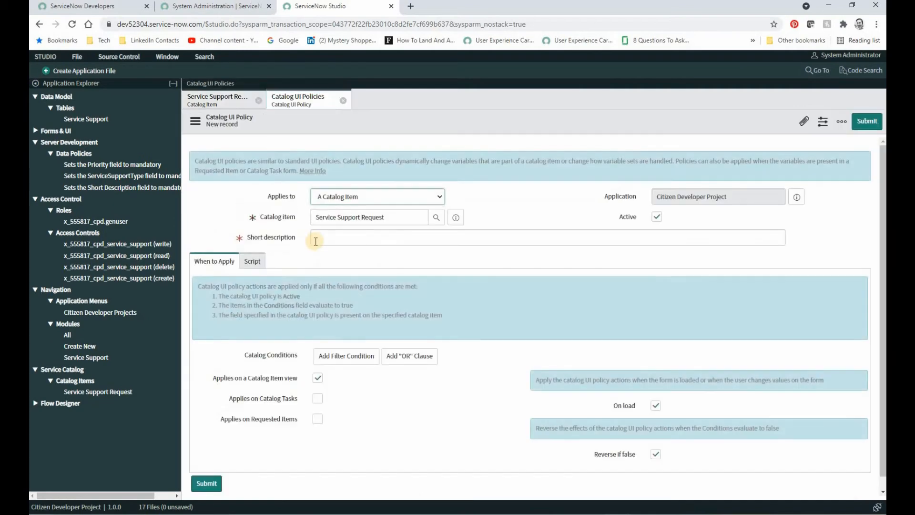
{"action": "left_click", "coordinate": [325, 234]}
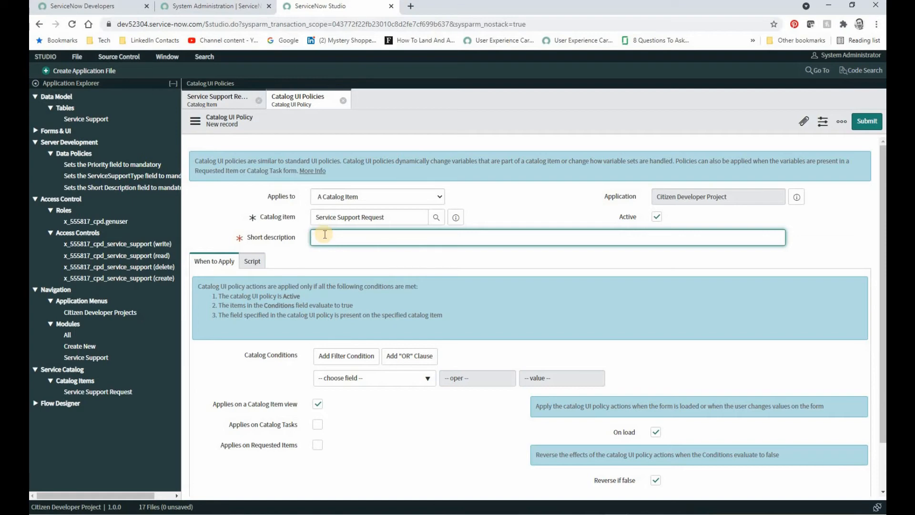
{"action": "type", "text": "Make Data Load Additional Info Mandatroy if selected in Service Support Type"}
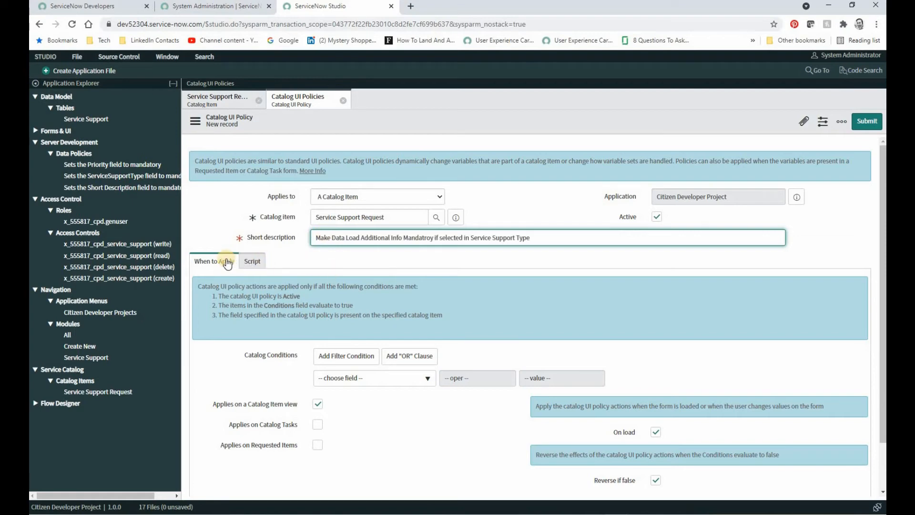
Set the policy's catalog condition to service_support_type is One Time Data Load and submit the policy.
{"action": "left_click", "coordinate": [360, 382]}
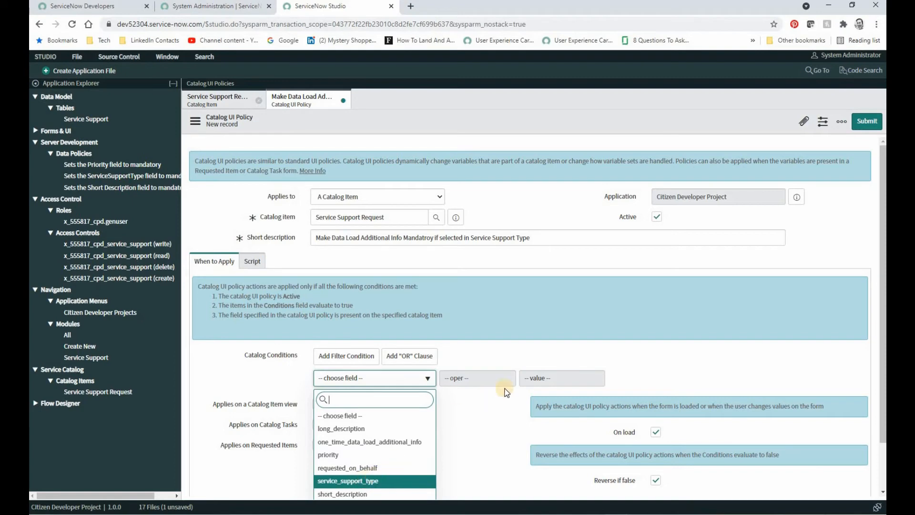
{"action": "left_click", "coordinate": [364, 480]}
{"action": "left_click", "coordinate": [531, 377]}
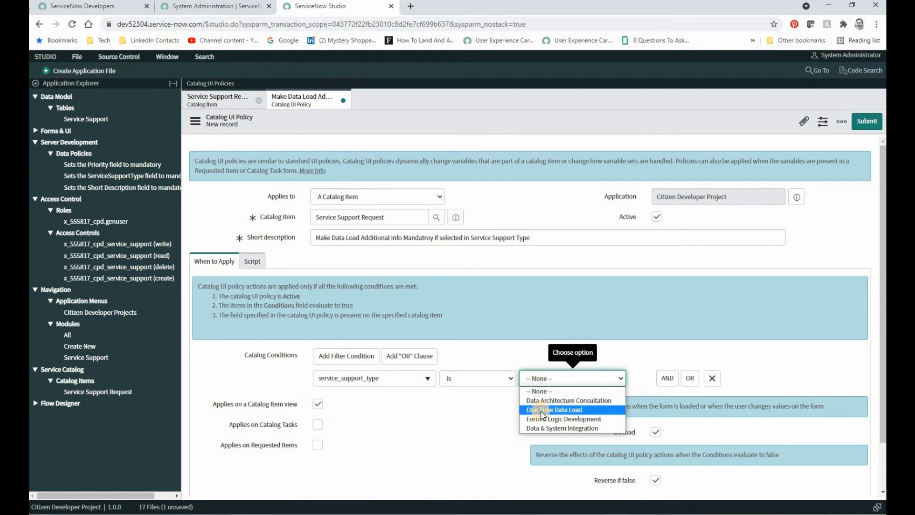
{"action": "left_click", "coordinate": [542, 410]}
{"action": "scroll", "coordinate": [484, 416], "scroll_direction": "down", "scroll_amount": 1}
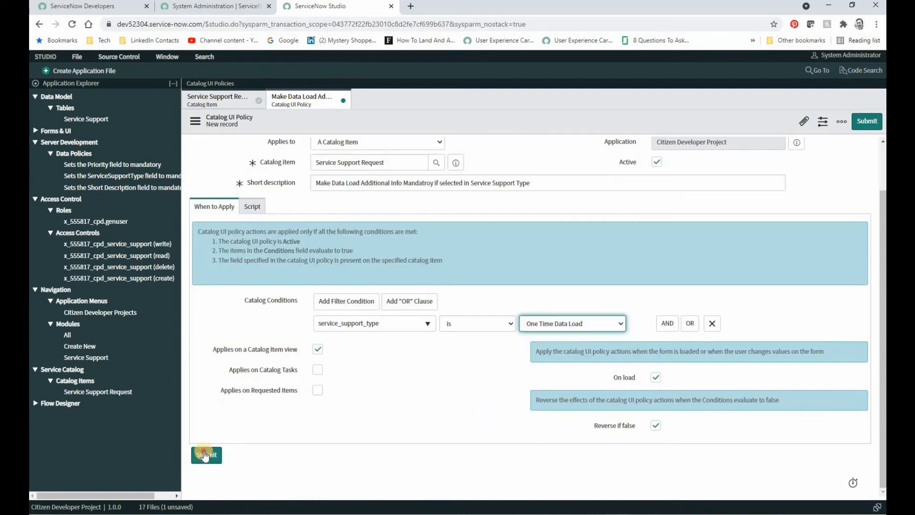
{"action": "left_click", "coordinate": [206, 454]}
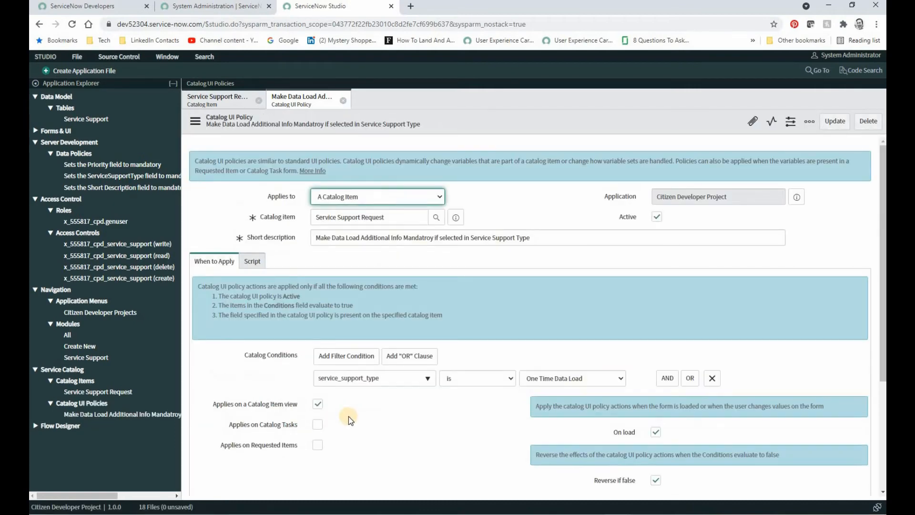
Add a UI policy action for one_time_data_load_additional_info with Mandatory and Visible set to True, and submit it.
{"action": "scroll", "coordinate": [347, 421], "scroll_direction": "down", "scroll_amount": 3}
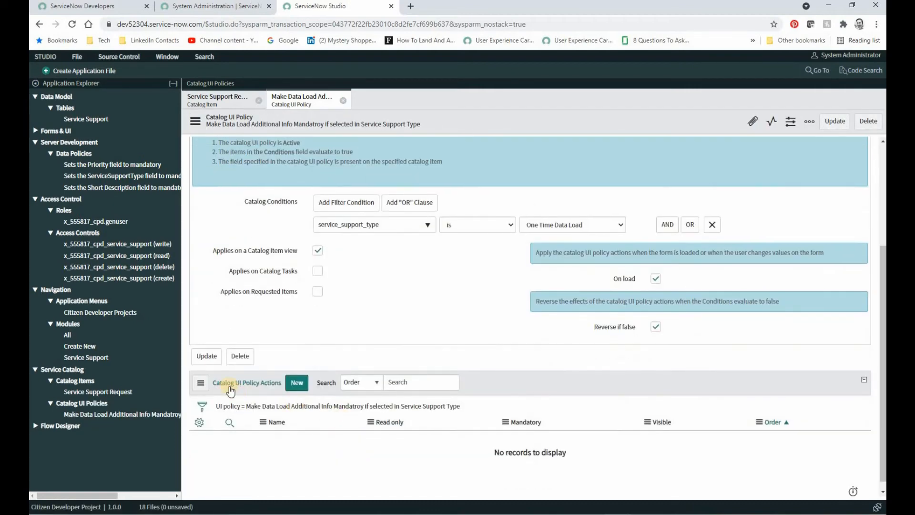
{"action": "left_click", "coordinate": [303, 384]}
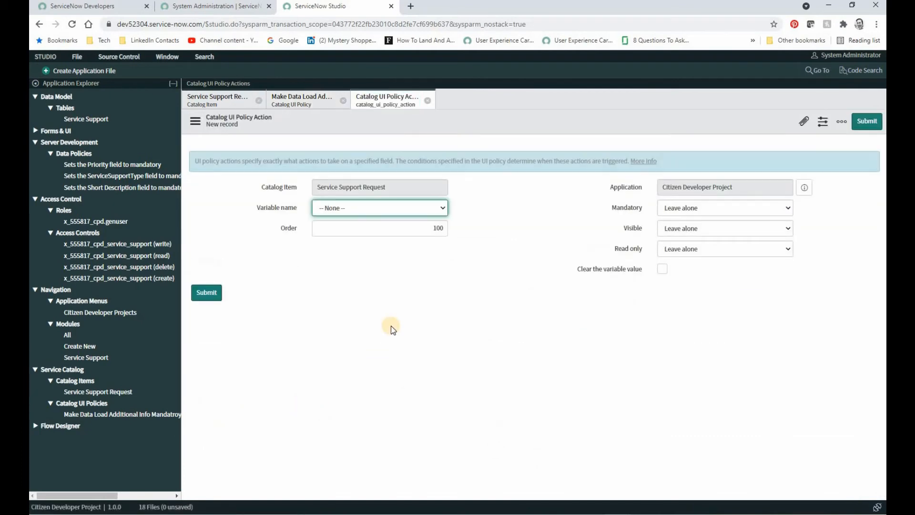
{"action": "left_click", "coordinate": [364, 208]}
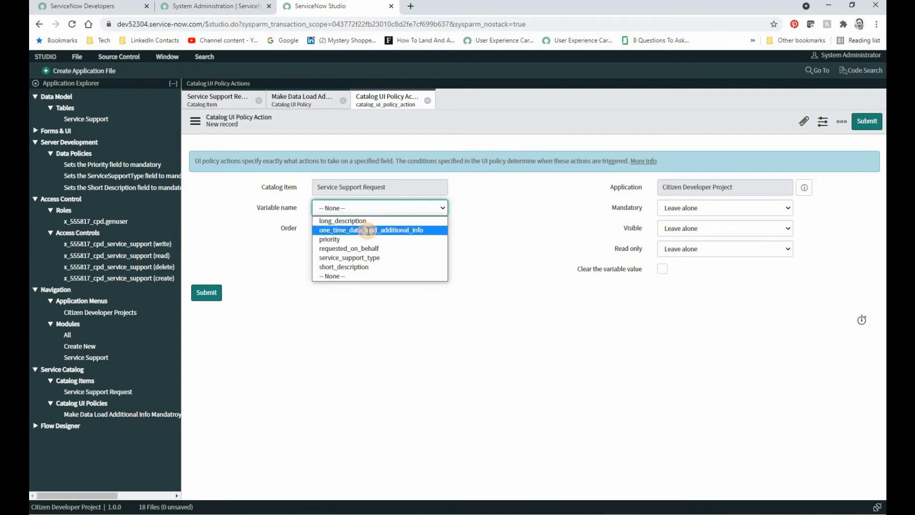
{"action": "left_click", "coordinate": [367, 231]}
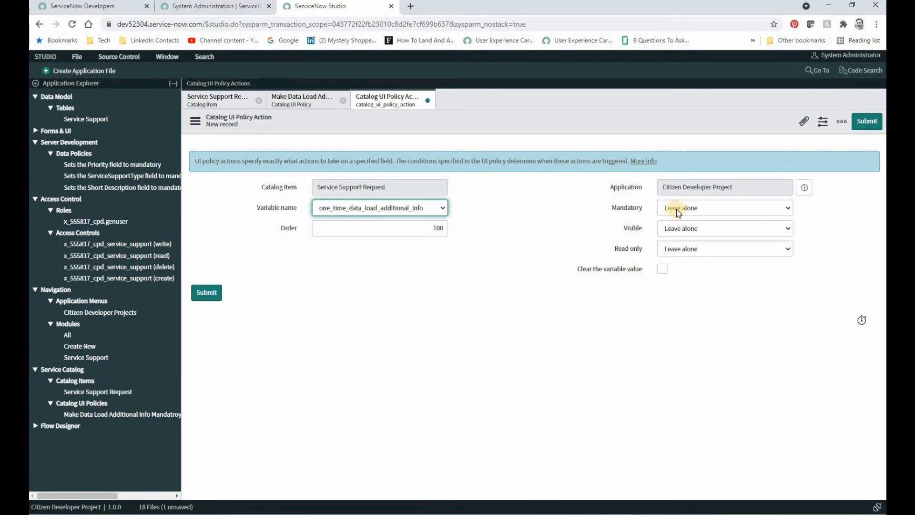
{"action": "left_click", "coordinate": [787, 209]}
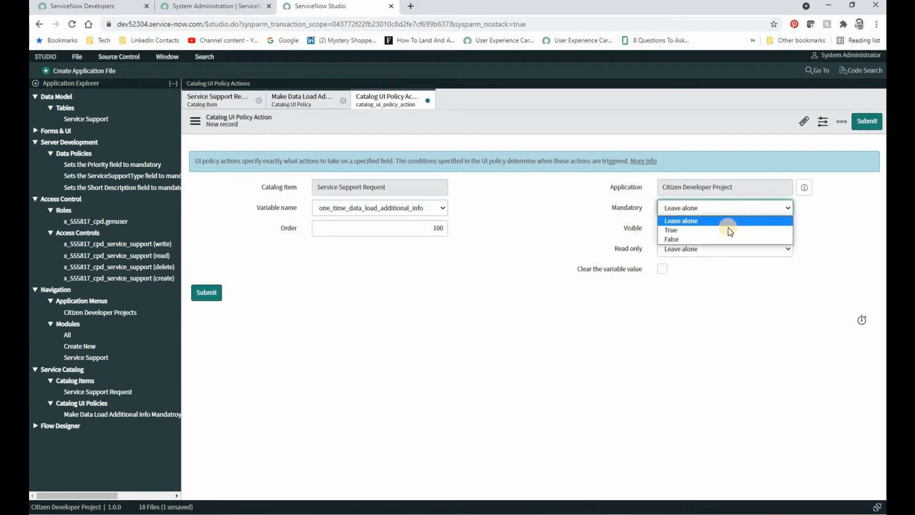
{"action": "left_click", "coordinate": [725, 230]}
{"action": "left_click", "coordinate": [710, 230]}
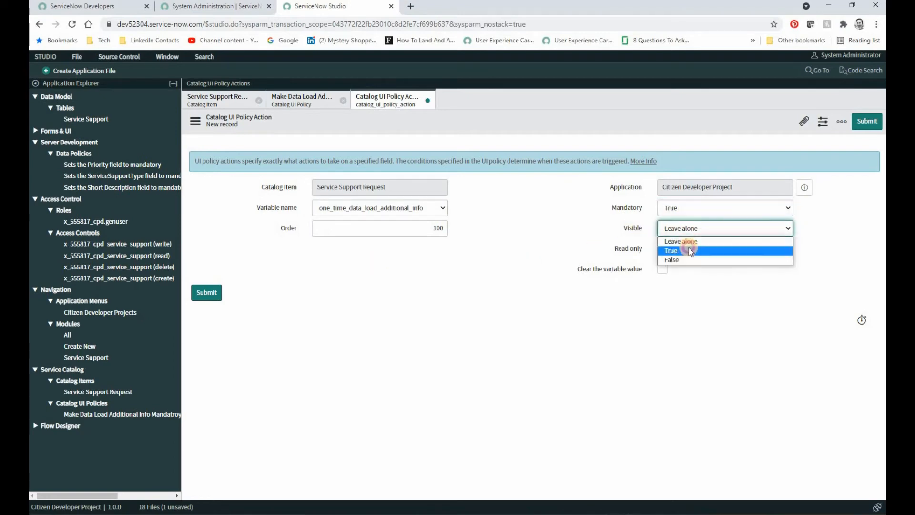
{"action": "left_click", "coordinate": [689, 248]}
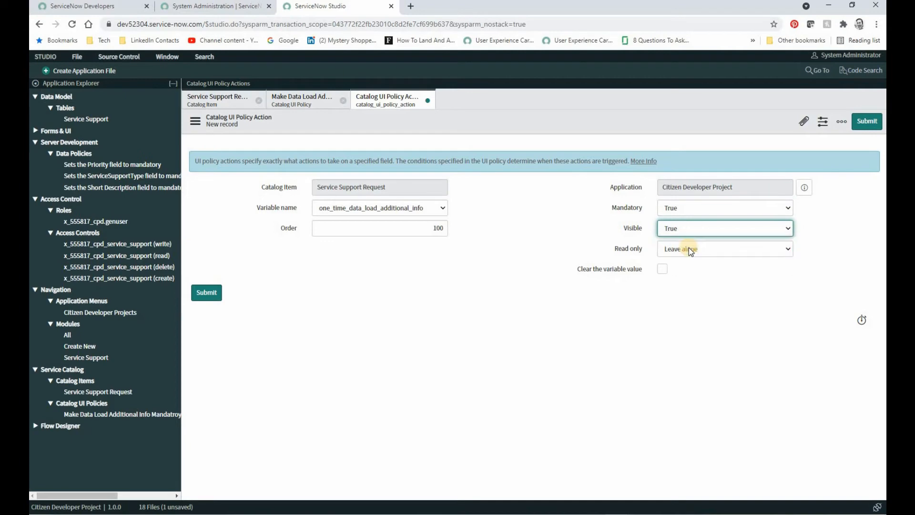
{"action": "left_click", "coordinate": [207, 293]}
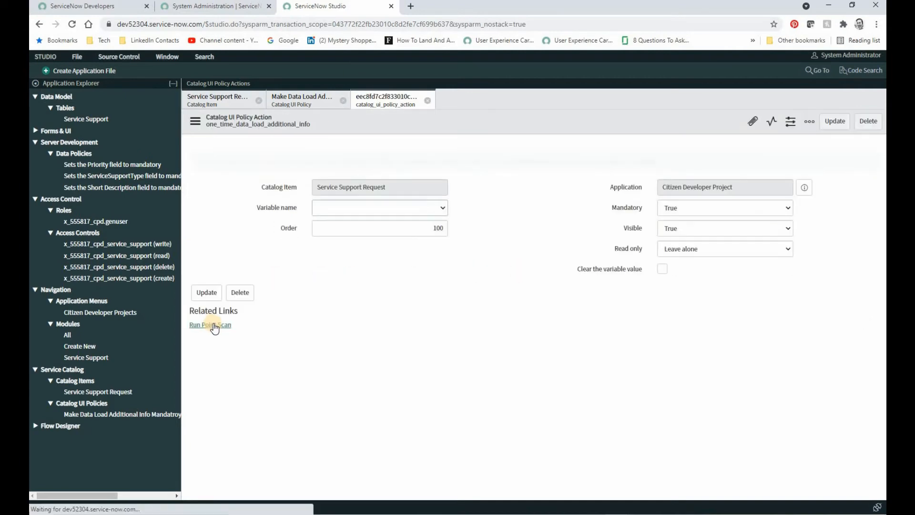
Test the UI policy by previewing the catalog item with Try It and choosing One Time Data Load as the Service Support Type.
{"action": "left_click", "coordinate": [215, 100]}
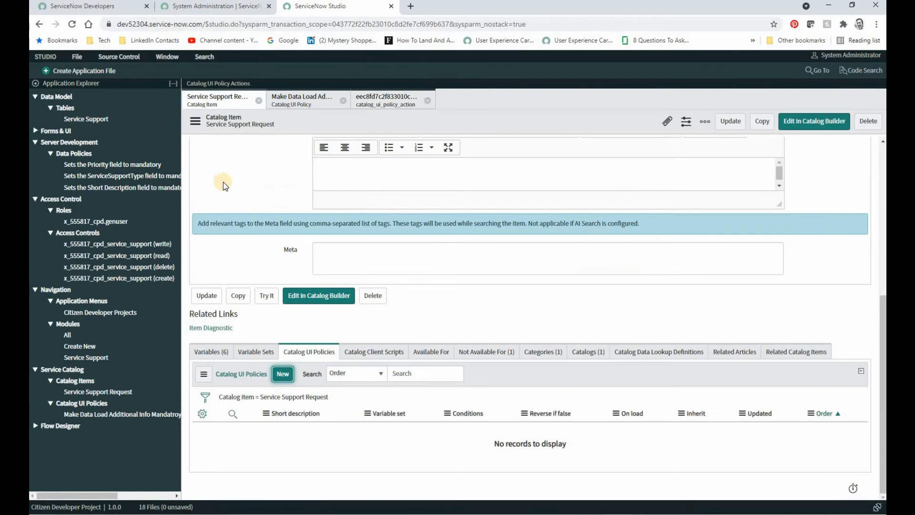
{"action": "left_click", "coordinate": [267, 297]}
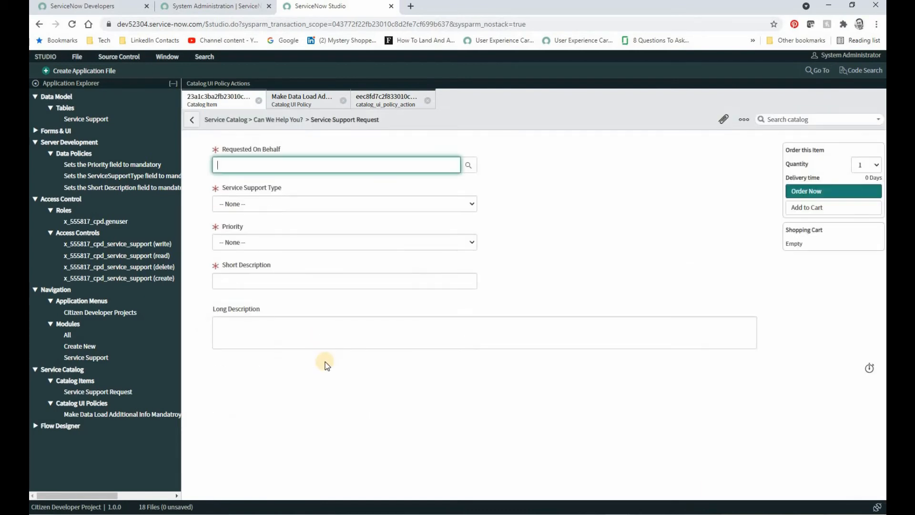
{"action": "left_click", "coordinate": [310, 203]}
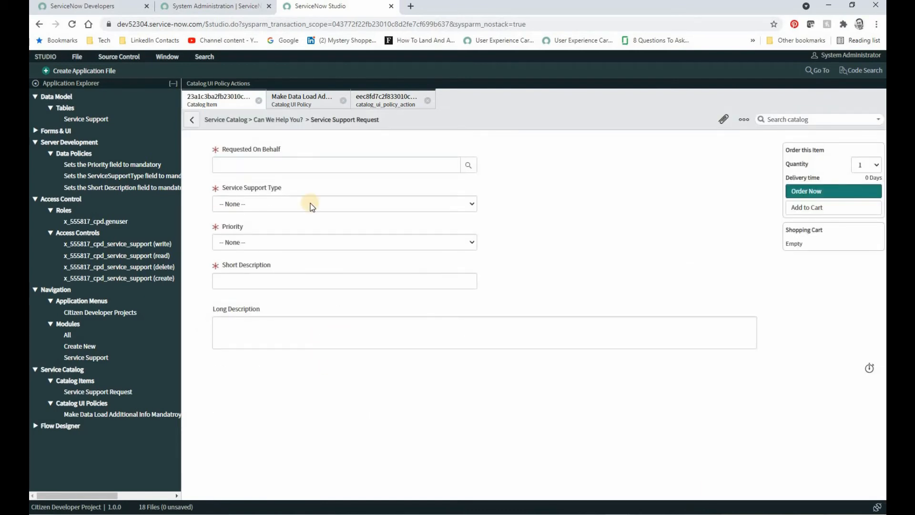
{"action": "left_click", "coordinate": [311, 205]}
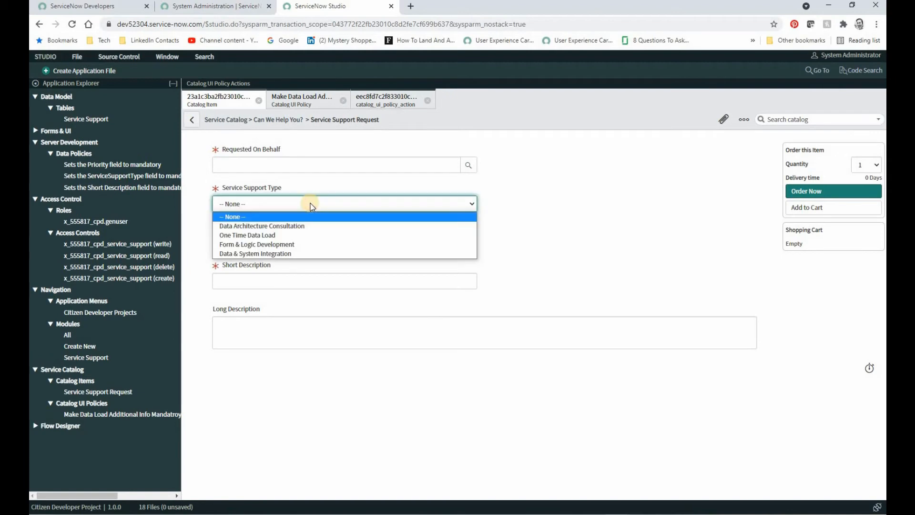
{"action": "left_click", "coordinate": [279, 235]}
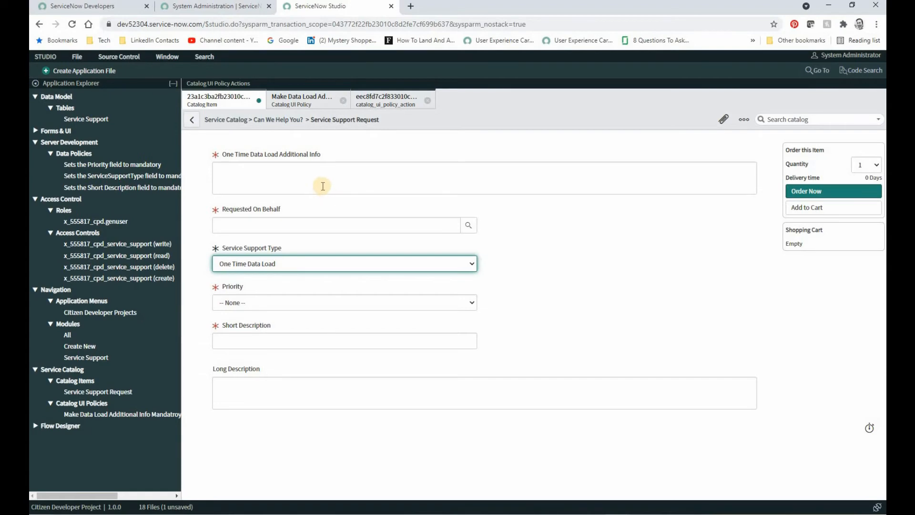
Leave the preview without saving, return to the catalog item, and set the One Time Data Load Additional Info variable's order to 60.
{"action": "left_click", "coordinate": [196, 119]}
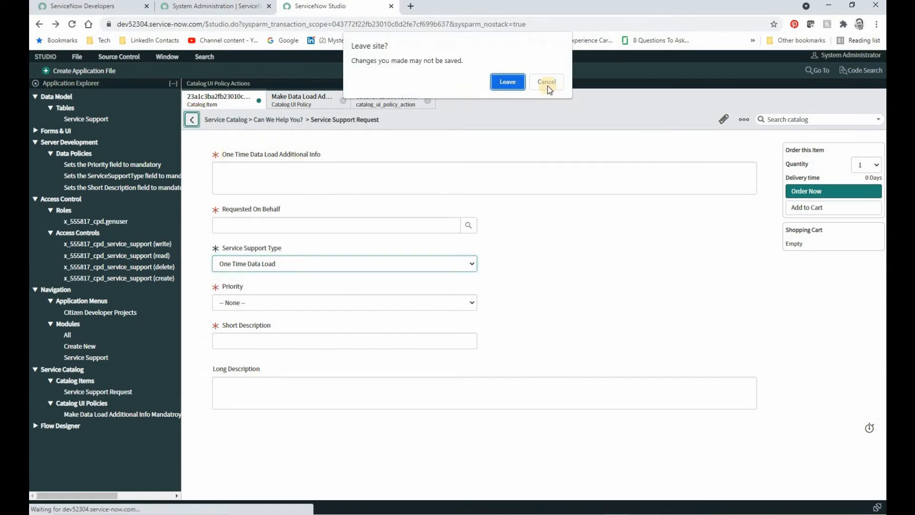
{"action": "left_click", "coordinate": [513, 83]}
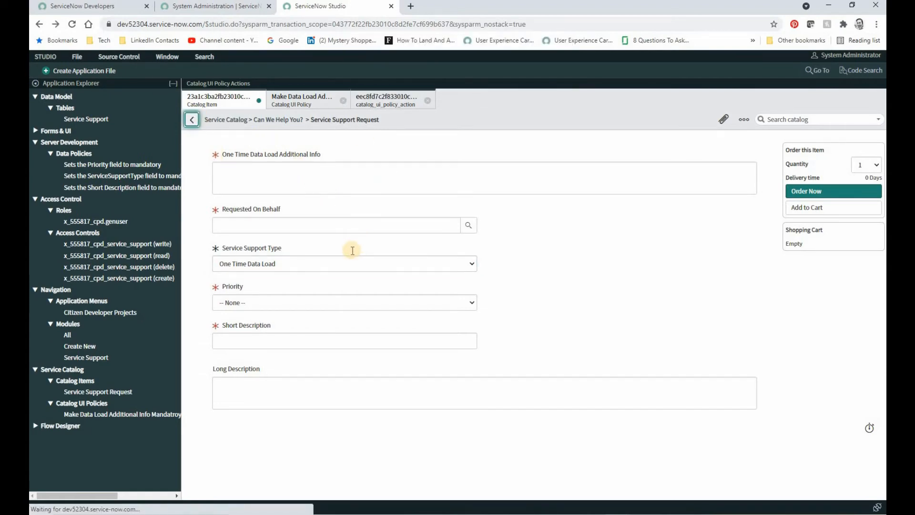
{"action": "left_click", "coordinate": [193, 121]}
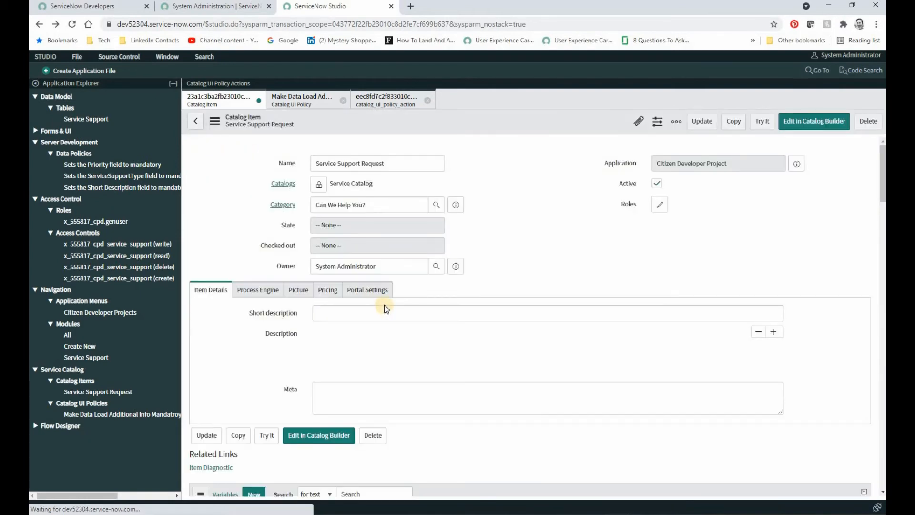
{"action": "scroll", "coordinate": [386, 304], "scroll_direction": "down", "scroll_amount": 3}
{"action": "scroll", "coordinate": [391, 313], "scroll_direction": "down", "scroll_amount": 3}
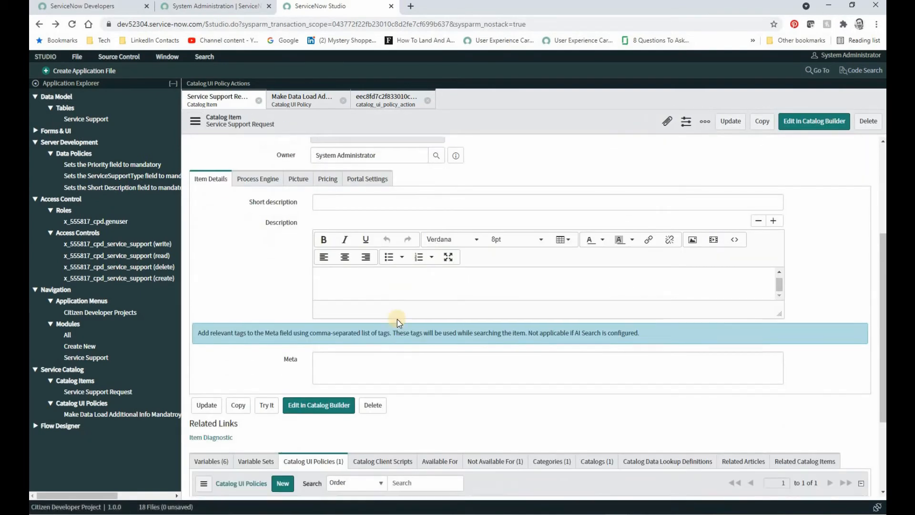
{"action": "left_click", "coordinate": [210, 336]}
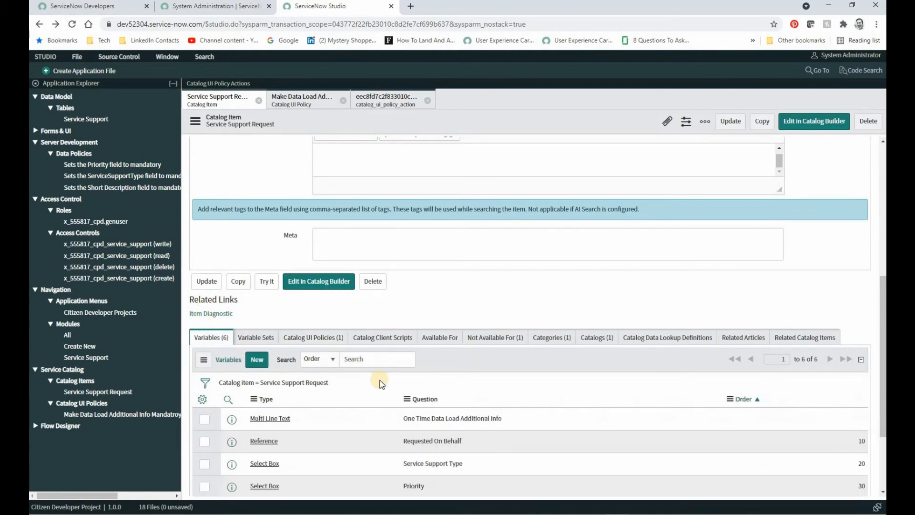
{"action": "scroll", "coordinate": [382, 384], "scroll_direction": "down", "scroll_amount": 2}
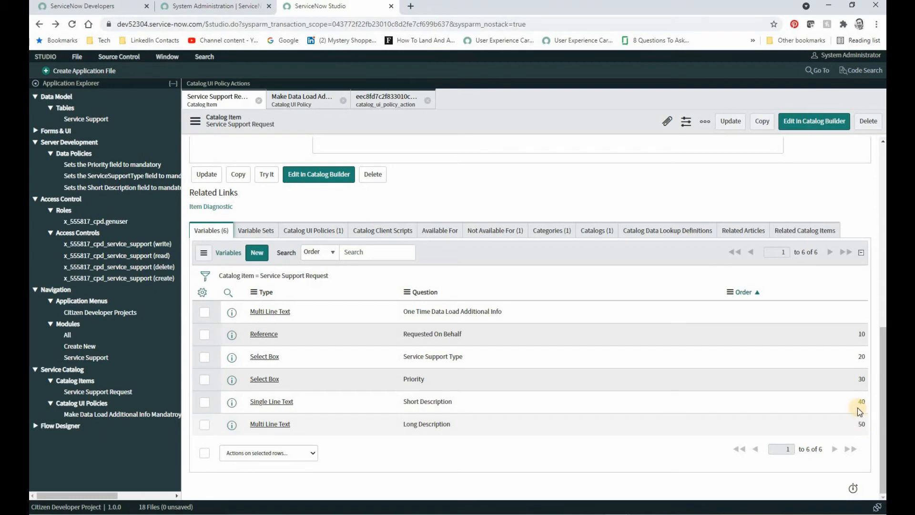
{"action": "double_click", "coordinate": [746, 310]}
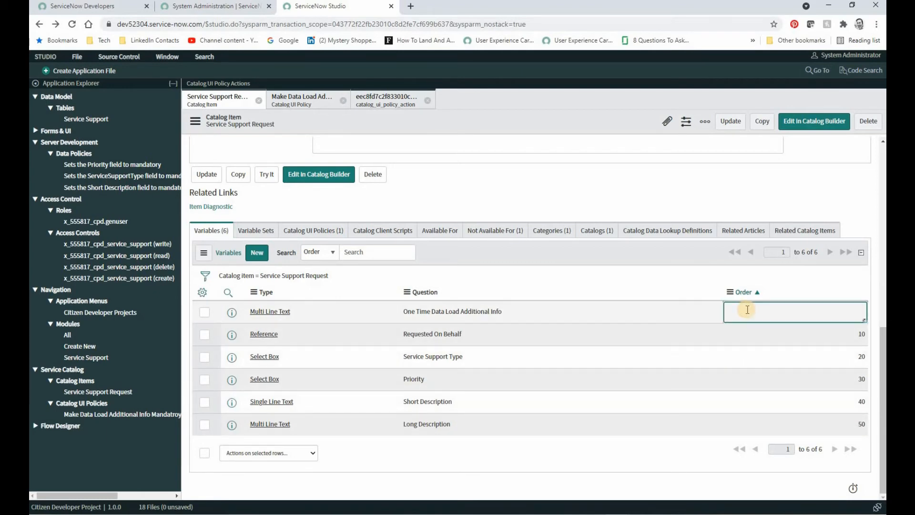
{"action": "type", "text": "60"}
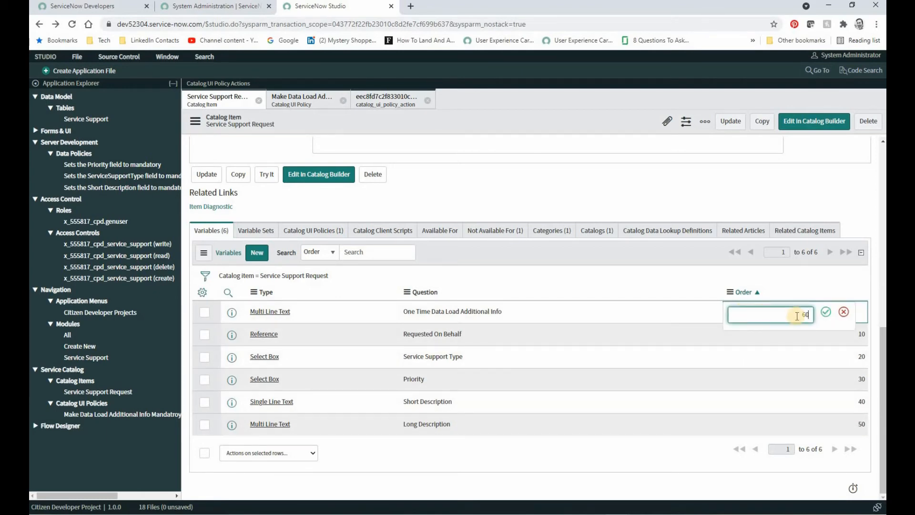
{"action": "key", "text": "Return"}
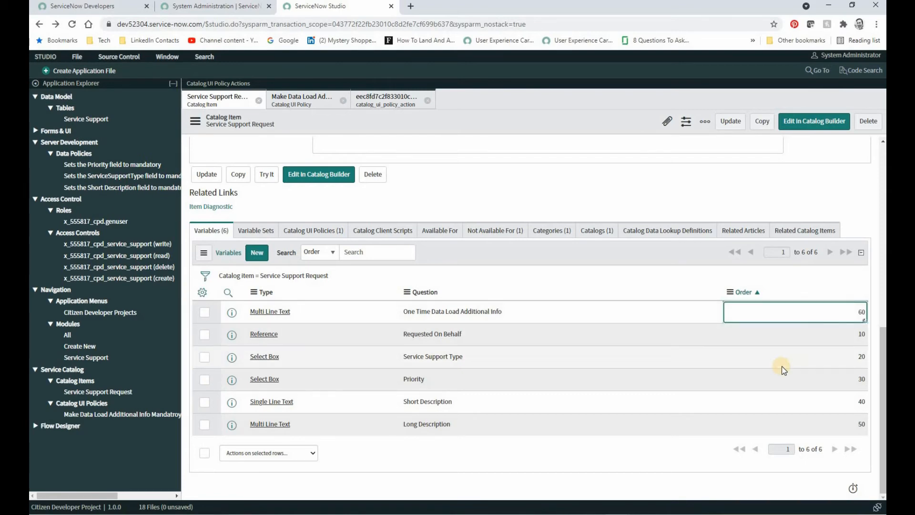
Preview the catalog item with Try It and choose One Time Data Load as the Service Support Type to check the field order.
{"action": "scroll", "coordinate": [296, 350], "scroll_direction": "up", "scroll_amount": 4}
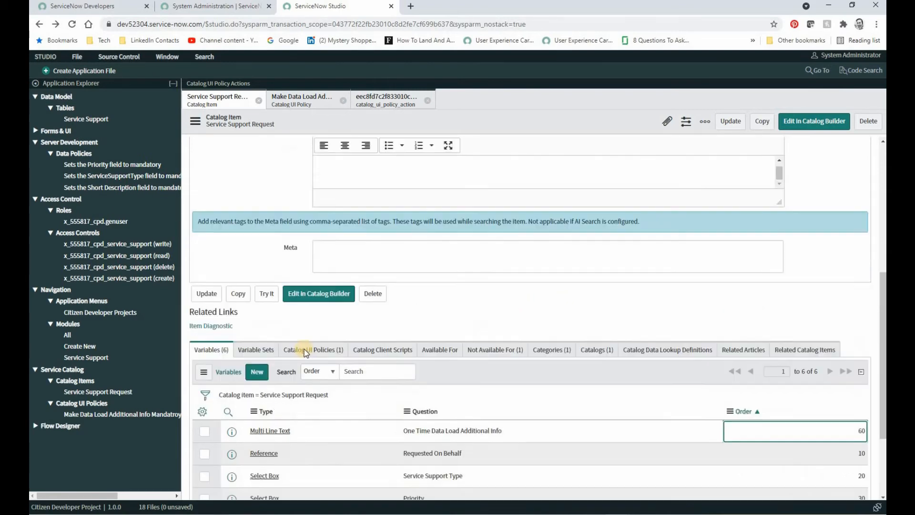
{"action": "left_click", "coordinate": [265, 379]}
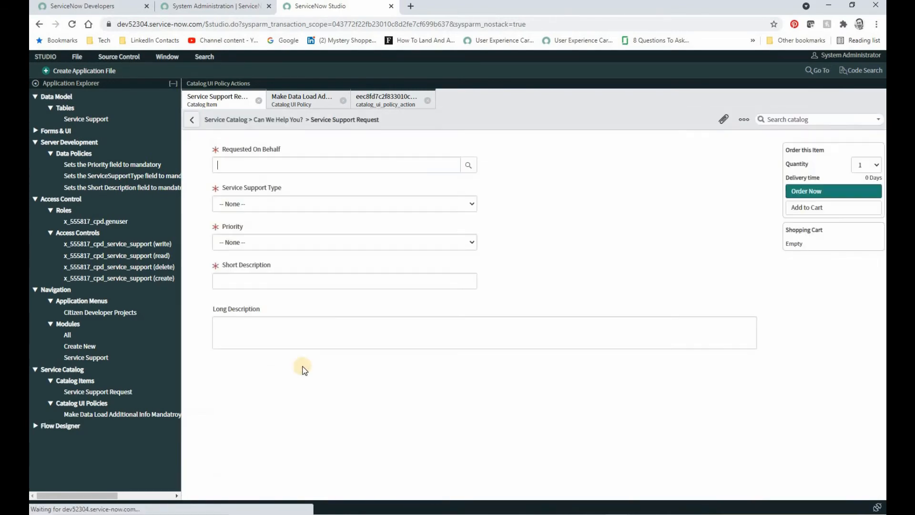
{"action": "left_click", "coordinate": [263, 207]}
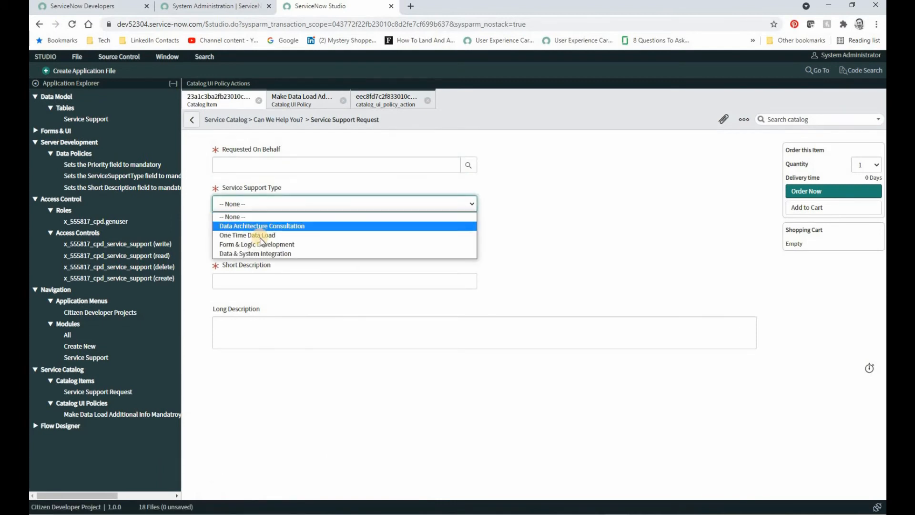
{"action": "left_click", "coordinate": [261, 236]}
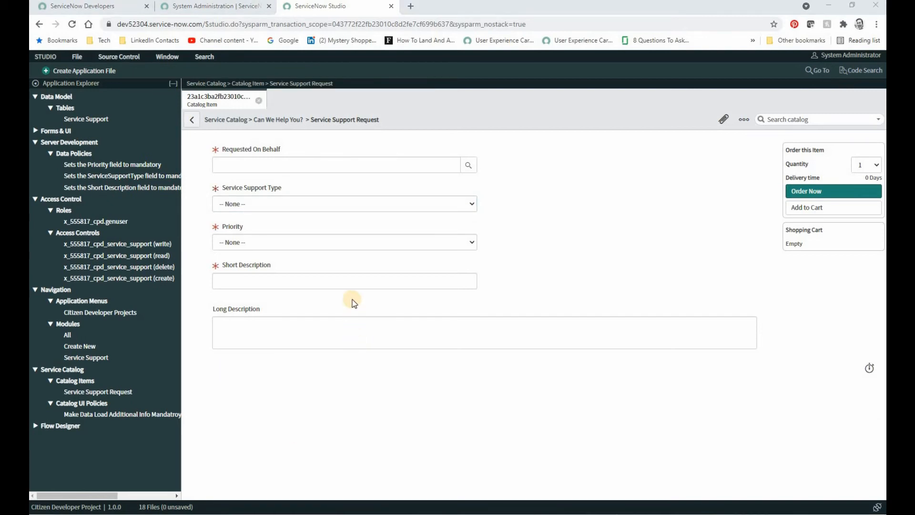
Fill in the test request with a user for Requested On Behalf, One Time Data Load as Service Support Type, and High priority.
{"action": "left_click", "coordinate": [276, 165]}
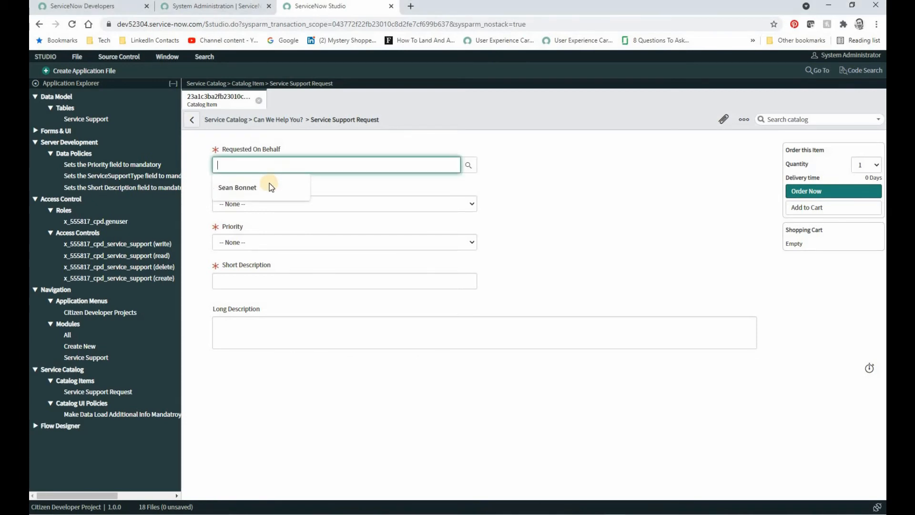
{"action": "left_click", "coordinate": [469, 165]}
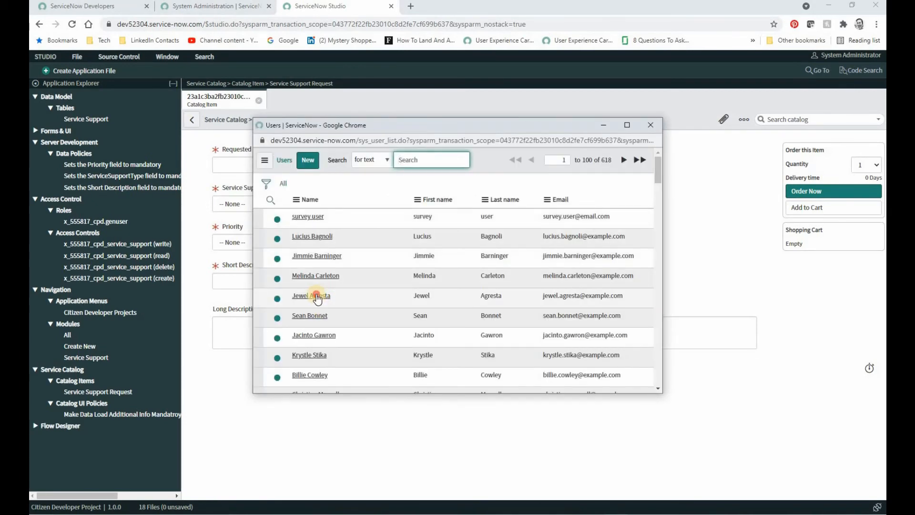
{"action": "left_click", "coordinate": [311, 295]}
{"action": "left_click", "coordinate": [272, 204]}
{"action": "left_click", "coordinate": [273, 235]}
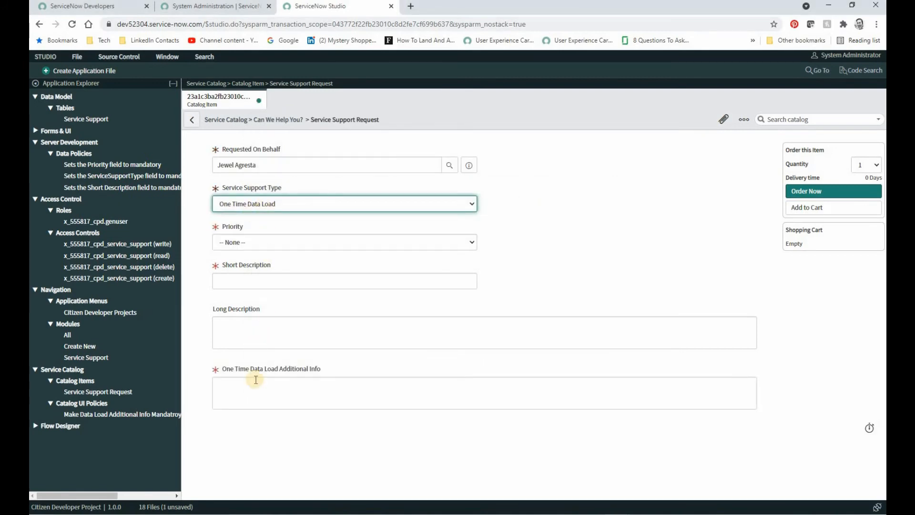
{"action": "left_click", "coordinate": [270, 240]}
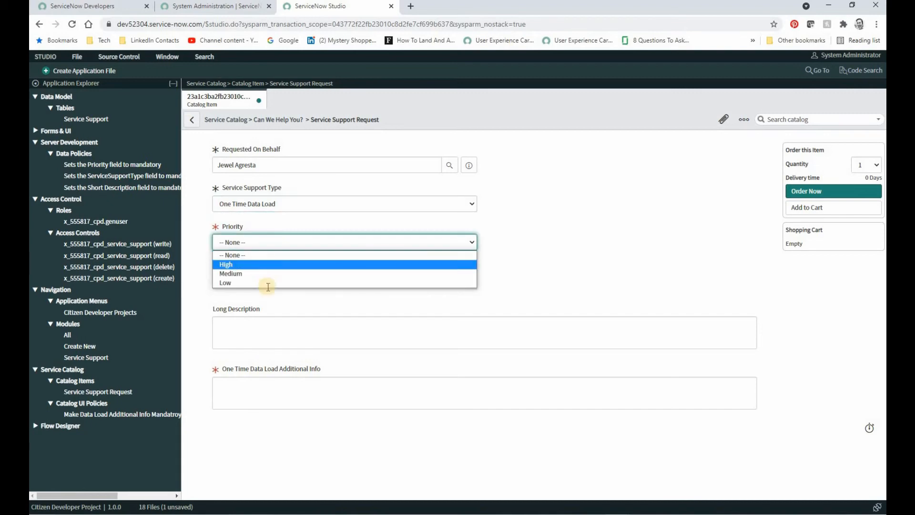
{"action": "left_click", "coordinate": [265, 261]}
Enter the short description "Need assistance loading legacy data" and additional info "Data can be loaded using a spreadsheet", and place the order.
{"action": "left_click", "coordinate": [267, 278]}
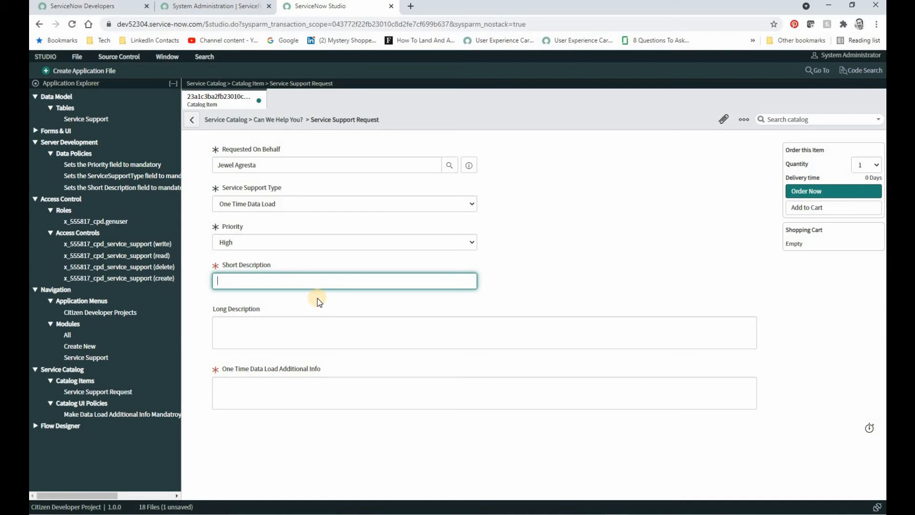
{"action": "type", "text": "Need assistance loading legacy data"}
{"action": "left_click", "coordinate": [276, 383]}
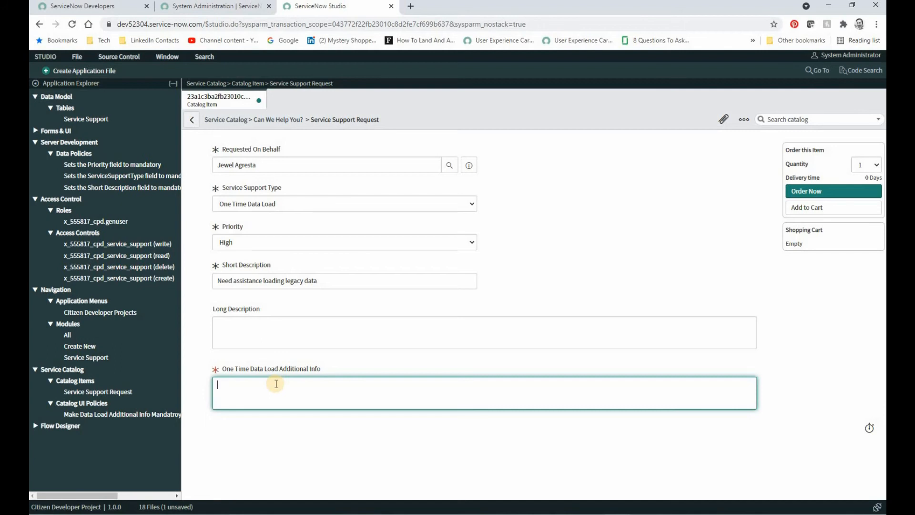
{"action": "type", "text": "Data can be loaded using a spreadsheet"}
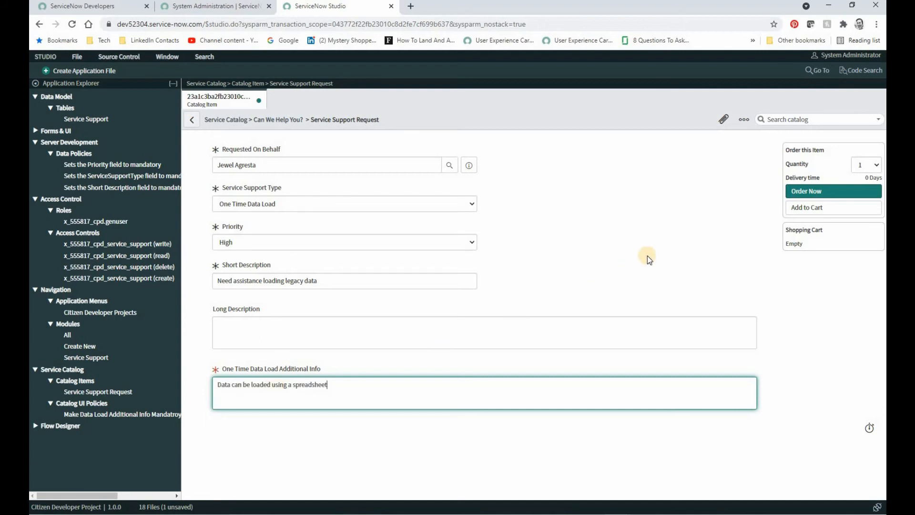
{"action": "left_click", "coordinate": [805, 191]}
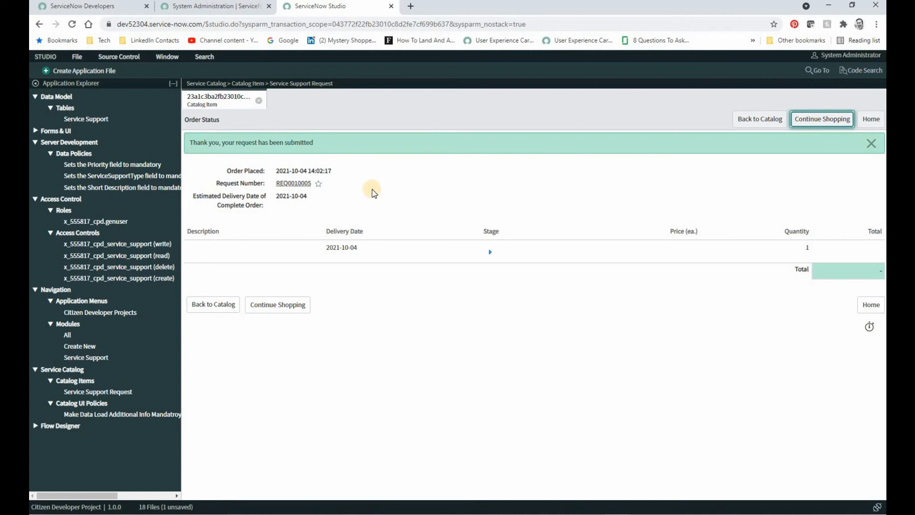
Switch to the main ServiceNow instance, list the records with sc_request.list, and open the newly submitted request.
{"action": "key", "text": "ctrl+shift+Tab"}
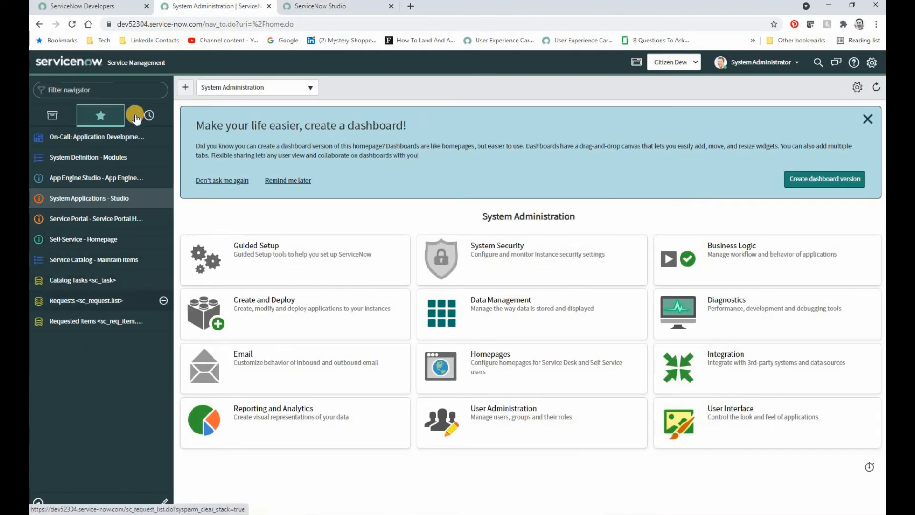
{"action": "left_click", "coordinate": [66, 90]}
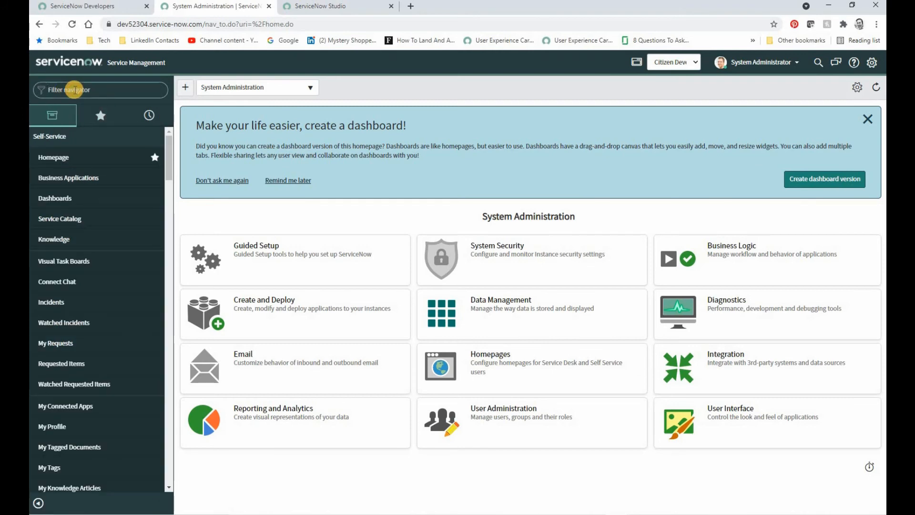
{"action": "type", "text": "sc_request.list"}
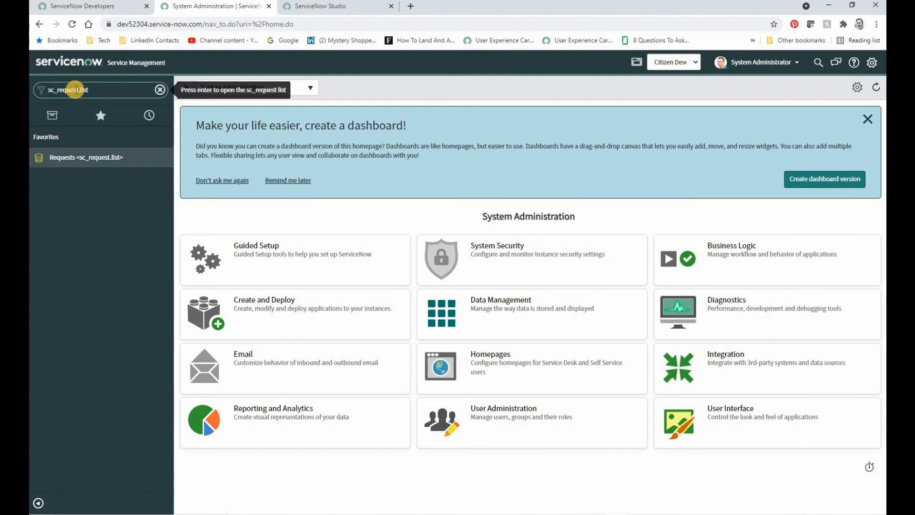
{"action": "key", "text": "Return"}
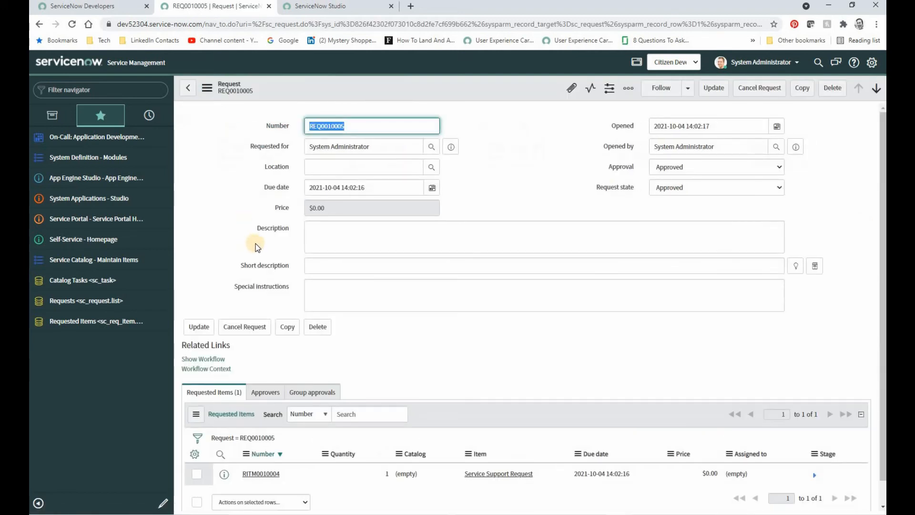
Open the request's Service Support Request requested item and review its Variables section.
{"action": "scroll", "coordinate": [255, 244], "scroll_direction": "down", "scroll_amount": 2}
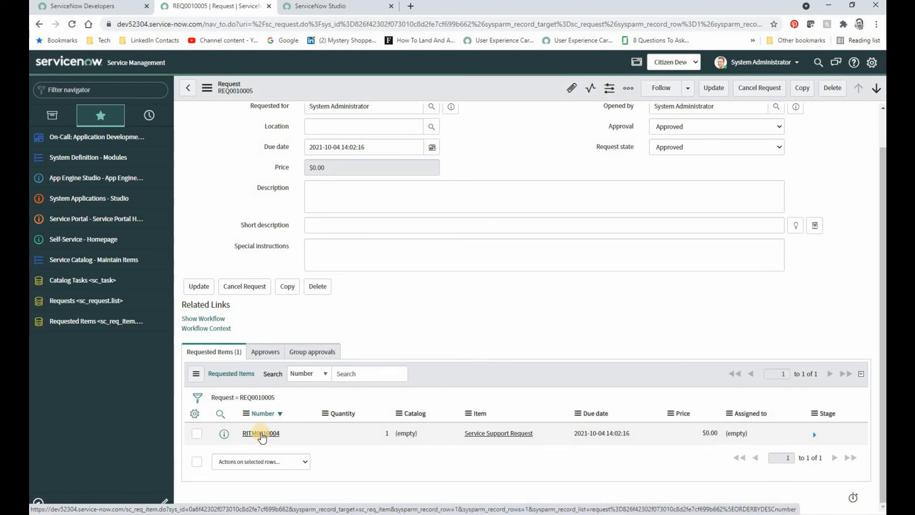
{"action": "left_click", "coordinate": [261, 434]}
{"action": "scroll", "coordinate": [320, 396], "scroll_direction": "down", "scroll_amount": 3}
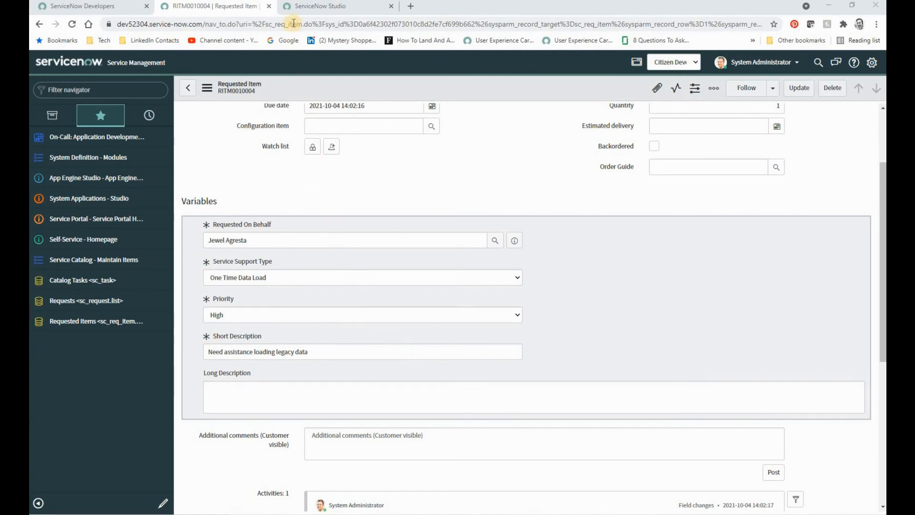
Return to ServiceNow Studio and preview the Service Support Request catalog item with Try It.
{"action": "left_click", "coordinate": [303, 6]}
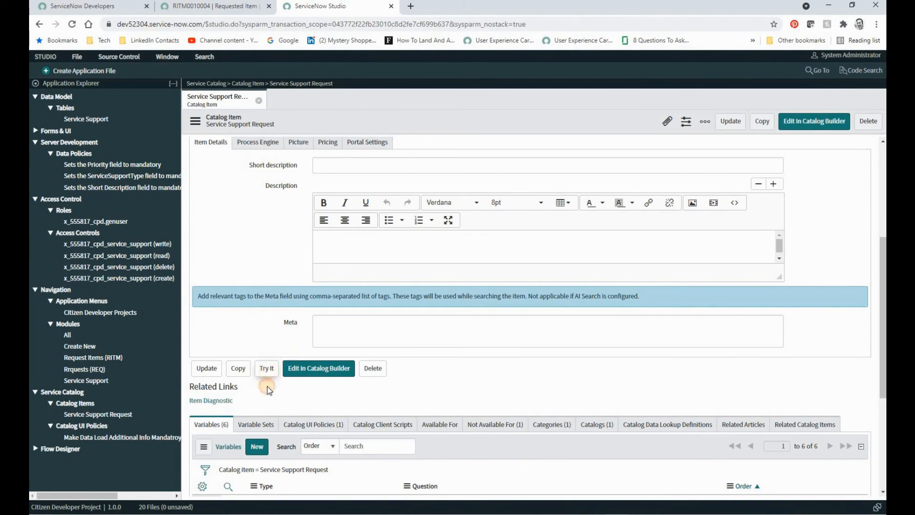
{"action": "left_click", "coordinate": [267, 369]}
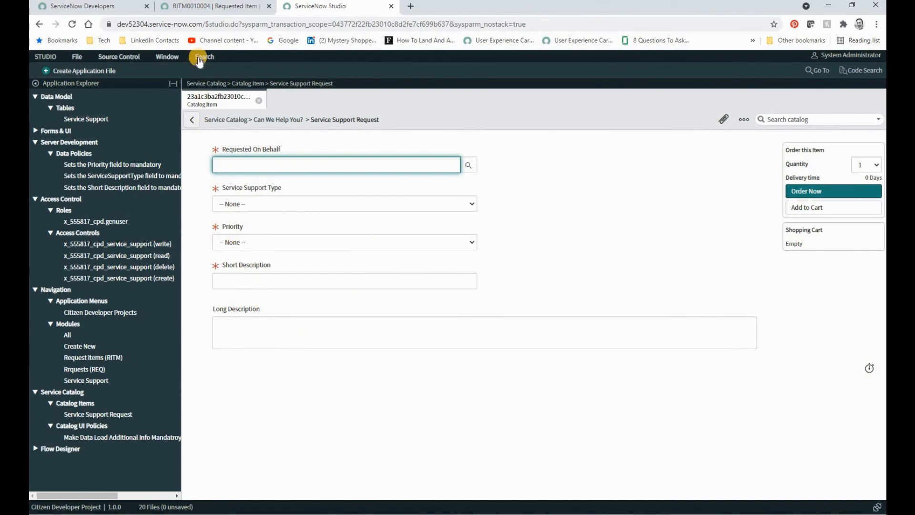
Open the Service Portal from the main instance's favorites and open Service Support Request in the Can We Help You? catalog category.
{"action": "left_click", "coordinate": [195, 5]}
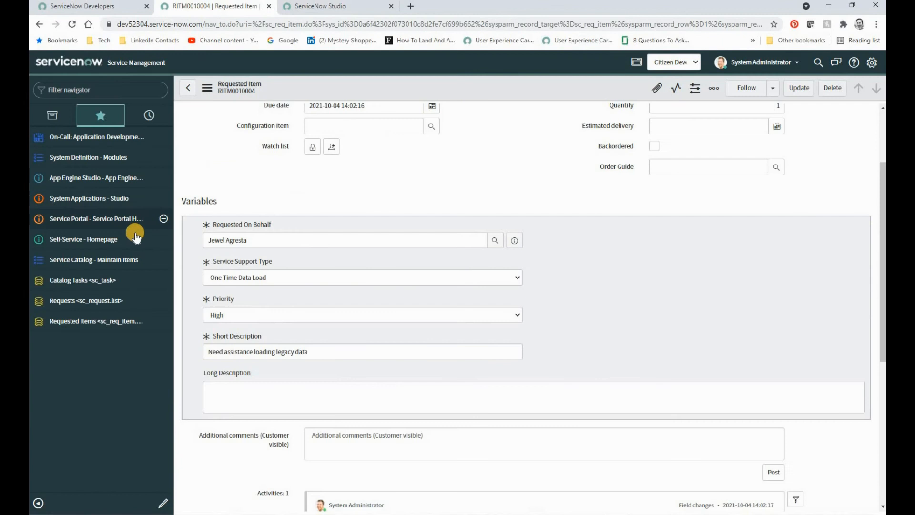
{"action": "left_click", "coordinate": [99, 219]}
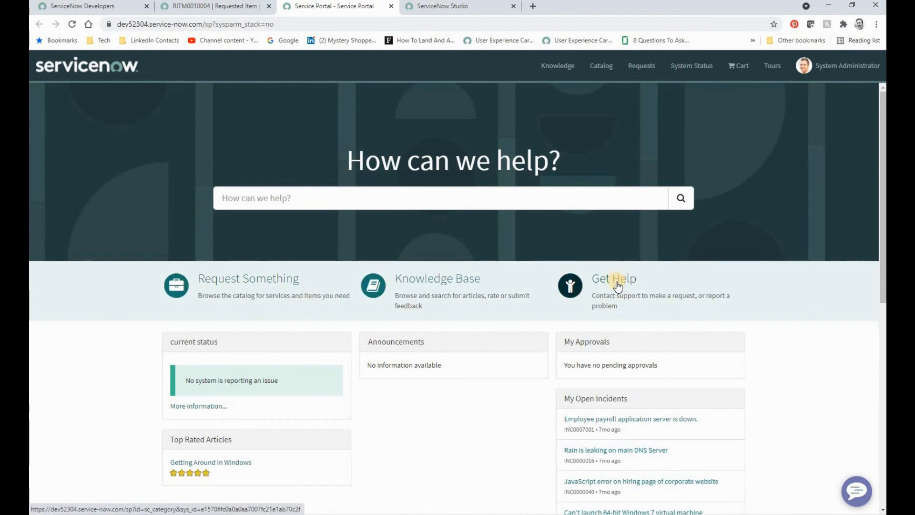
{"action": "left_click", "coordinate": [313, 292]}
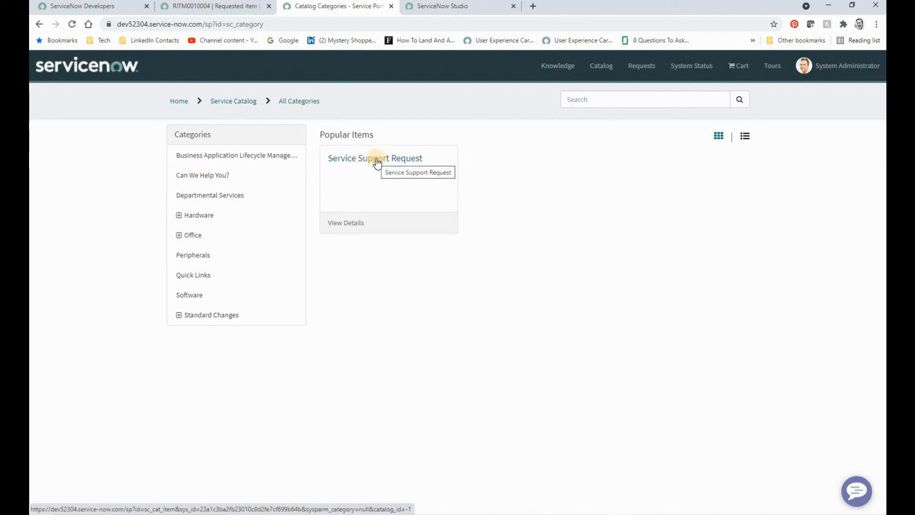
{"action": "left_click", "coordinate": [217, 177]}
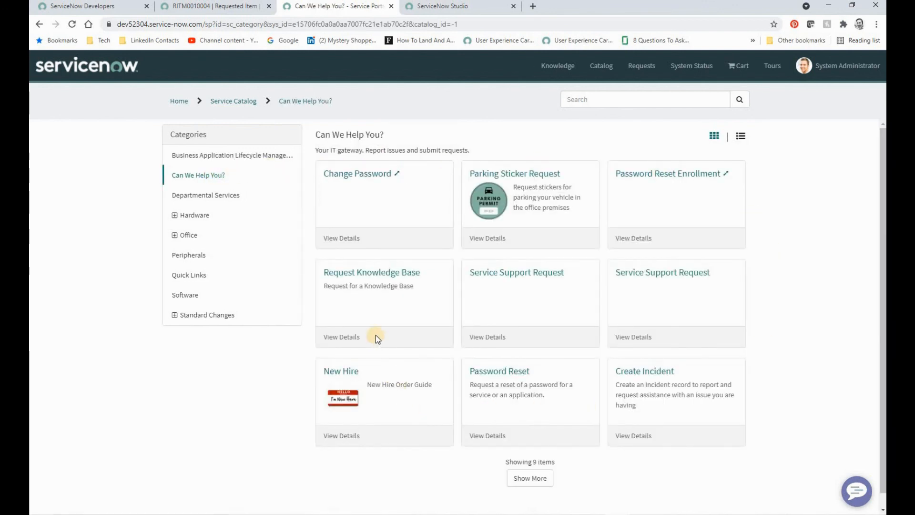
{"action": "left_click", "coordinate": [508, 277]}
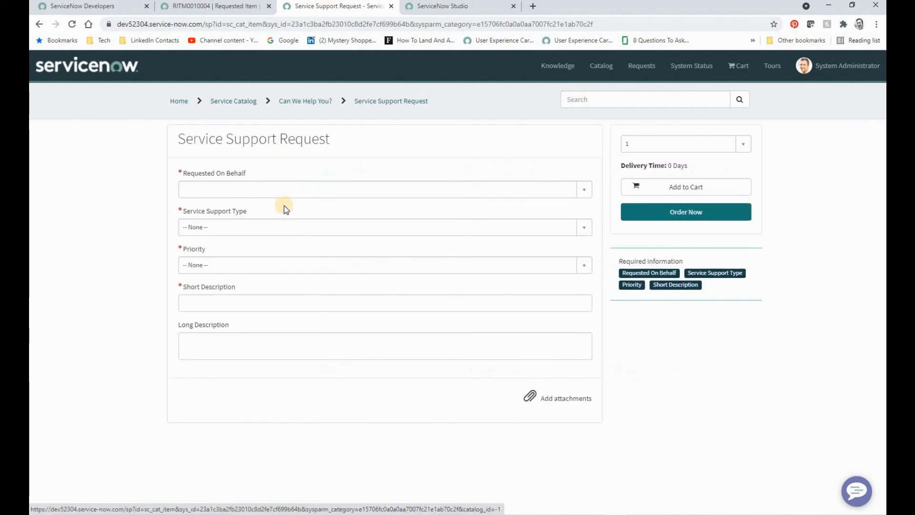
Choose the user the request is made on behalf of, Form & Logic Development as Service Support Type, and Low as Priority.
{"action": "left_click", "coordinate": [584, 188]}
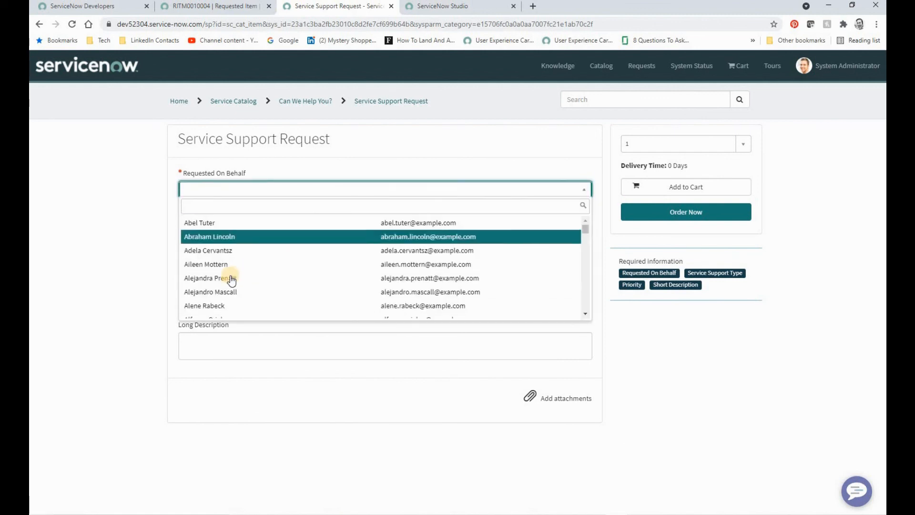
{"action": "left_click", "coordinate": [233, 279]}
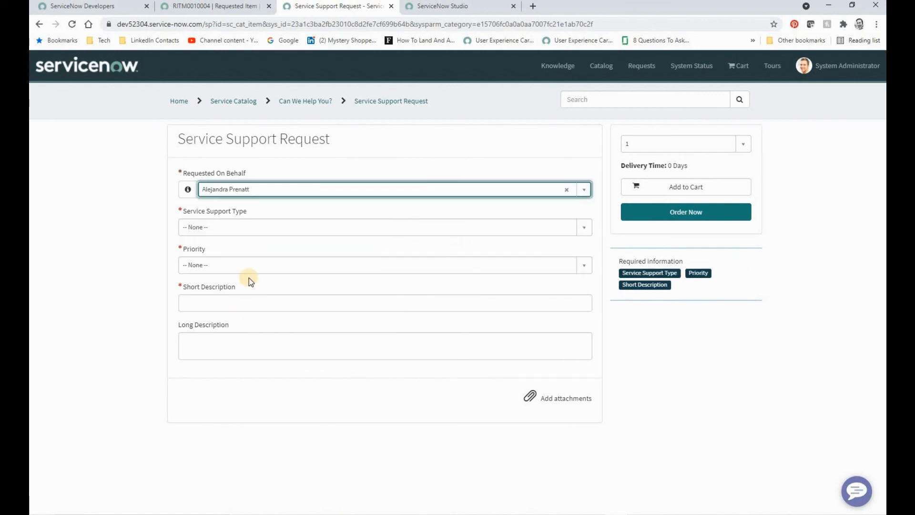
{"action": "left_click", "coordinate": [230, 228]}
{"action": "left_click", "coordinate": [238, 304]}
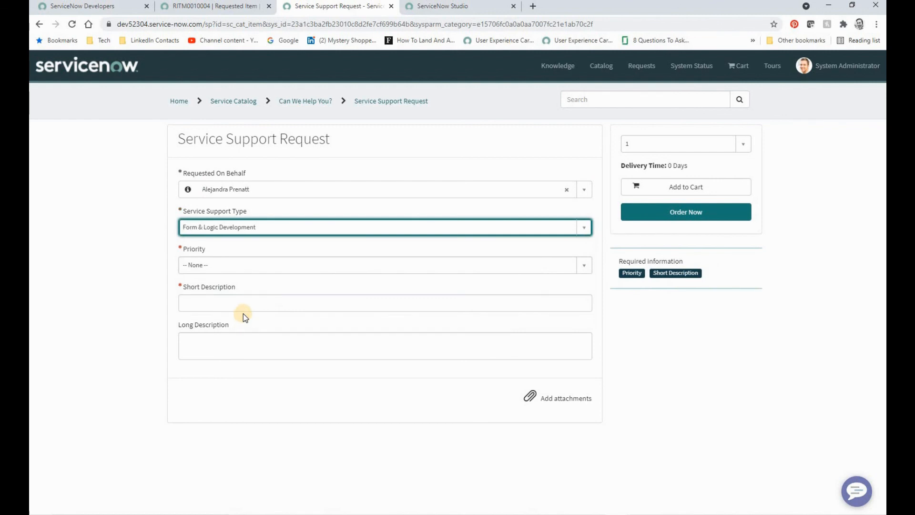
{"action": "left_click", "coordinate": [241, 265]}
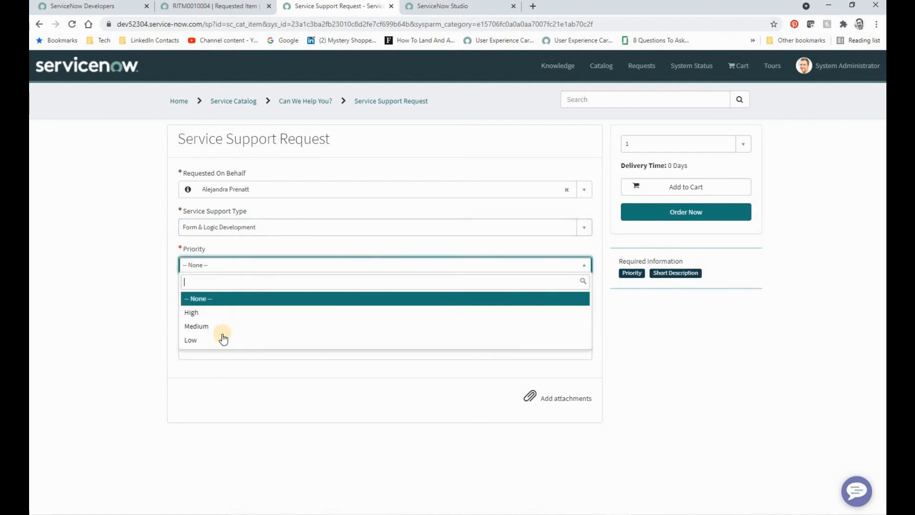
{"action": "left_click", "coordinate": [222, 339]}
Enter "Need assistance" as the Short Description of the Service Support Request.
{"action": "left_click", "coordinate": [231, 303]}
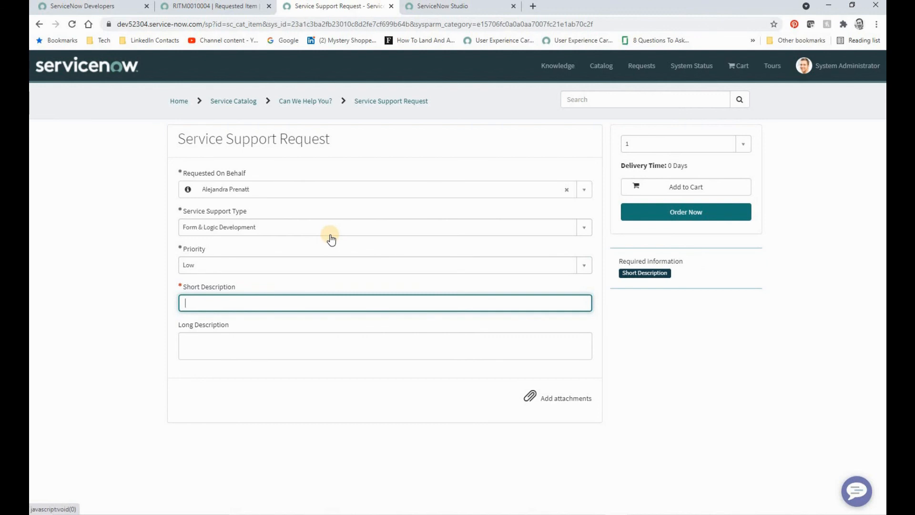
{"action": "type", "text": "Need a"}
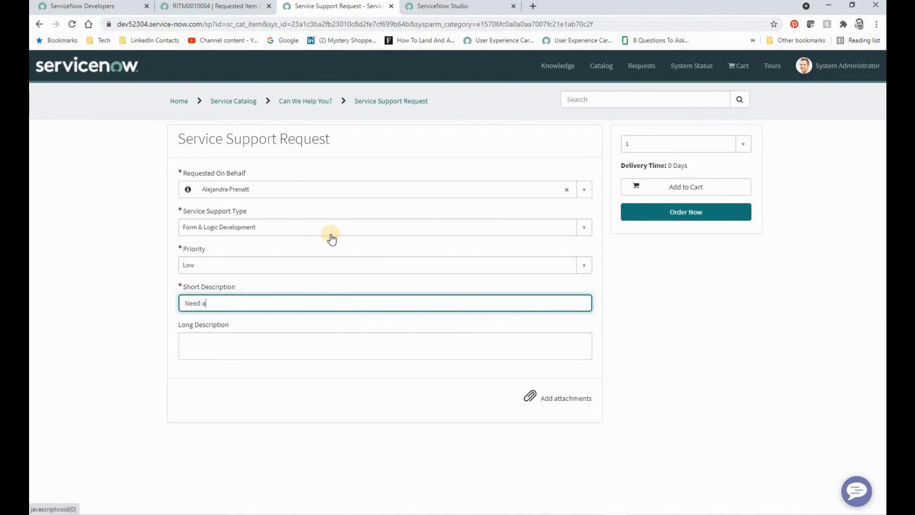
{"action": "type", "text": "ssistance"}
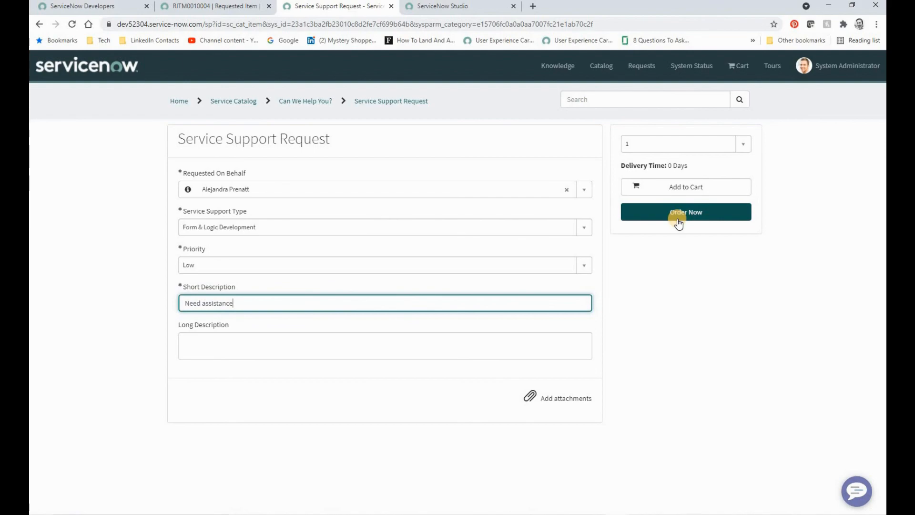
Switch to the PowerPoint slide show with the Service Support Request overview.
{"action": "key", "text": "alt+Tab"}
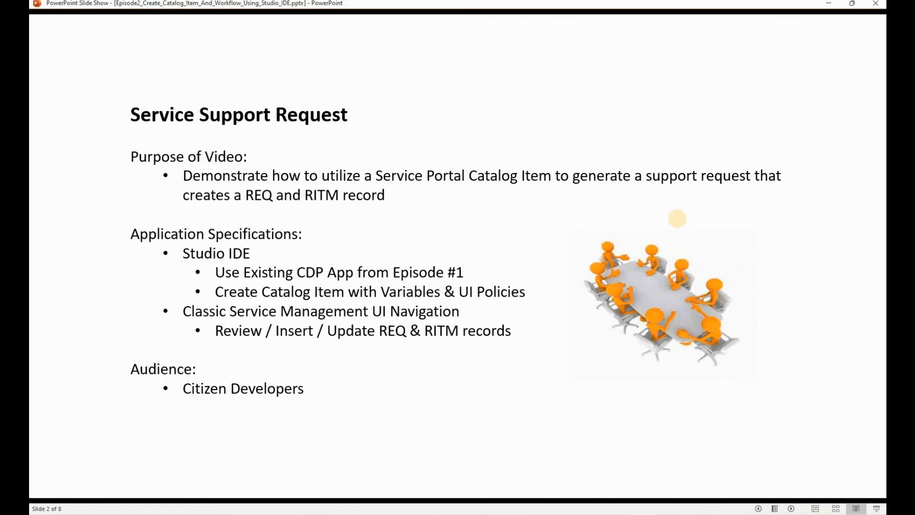